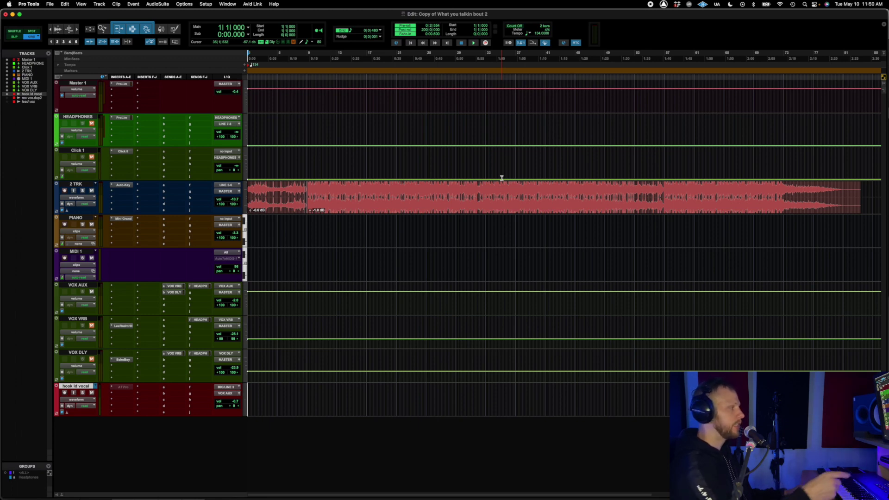
# Switch to Console to look over the Mic 3 vocal plug-in chain, and return to Pro Tools.
pyautogui.press('super+Tab')
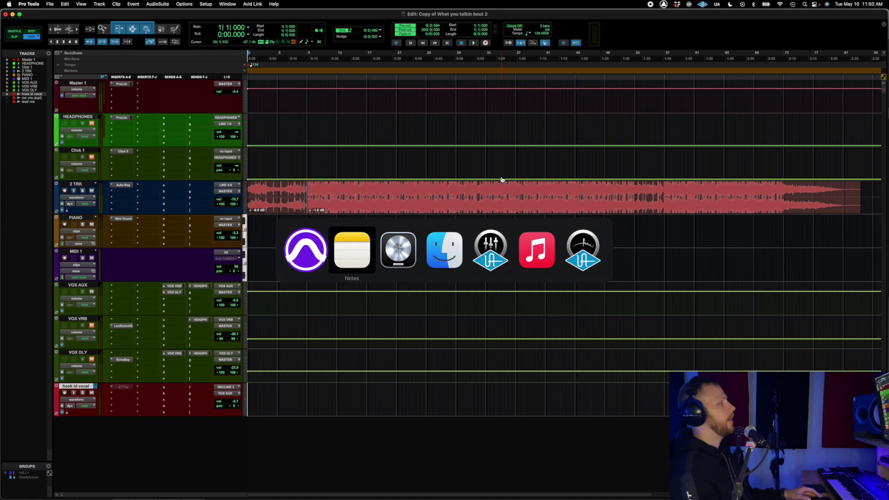
pyautogui.click(490, 250)
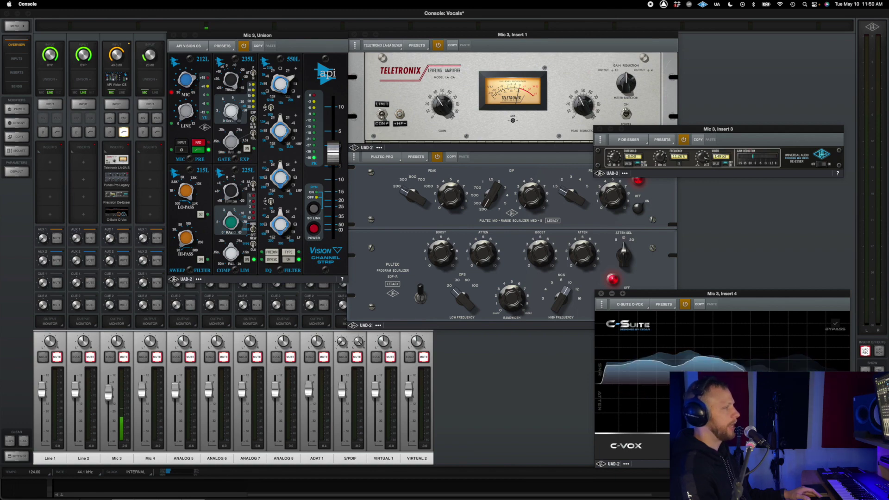
pyautogui.press('super+Tab')
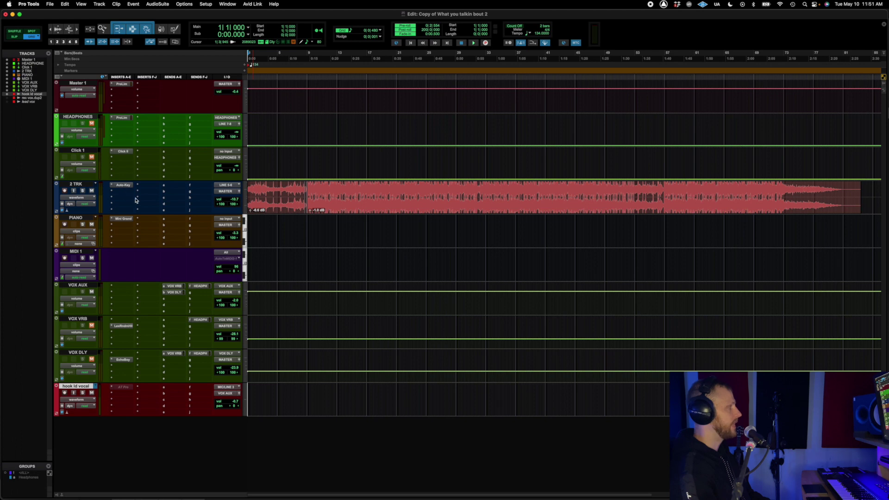
# Inspect the Pro Limiter insert on the Master 1 track and close its window.
pyautogui.click(122, 84)
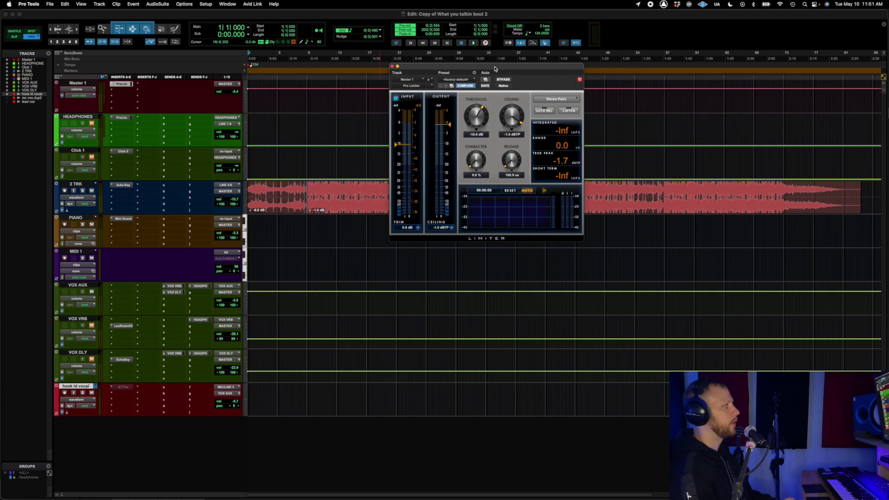
pyautogui.click(393, 67)
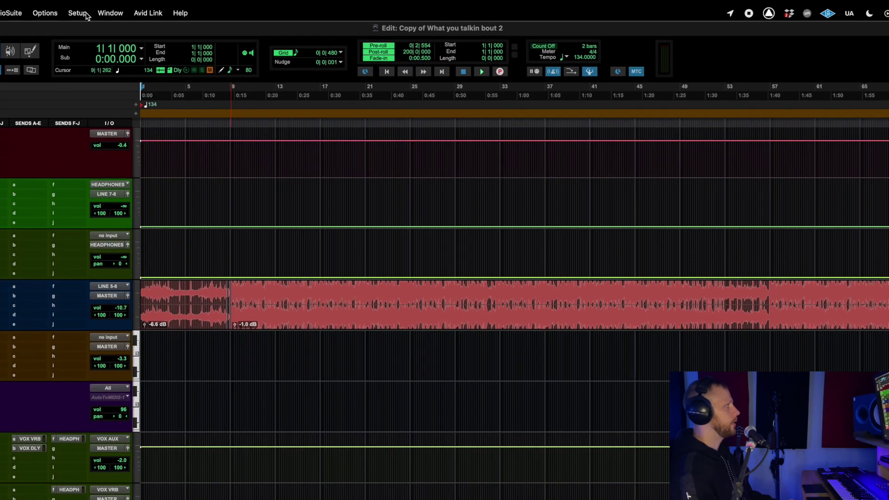
# Review the Playback Engine settings, including the buffer size, and locate the Low Latency Monitoring option.
pyautogui.click(111, 24)
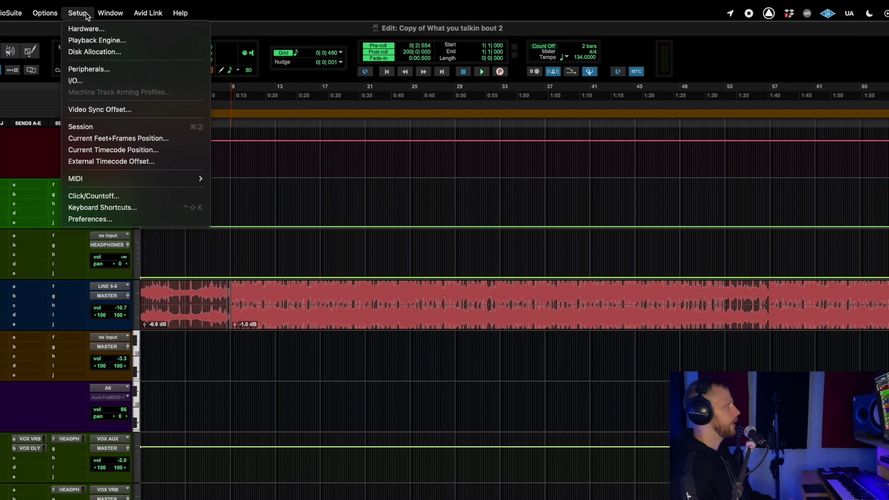
pyautogui.click(92, 41)
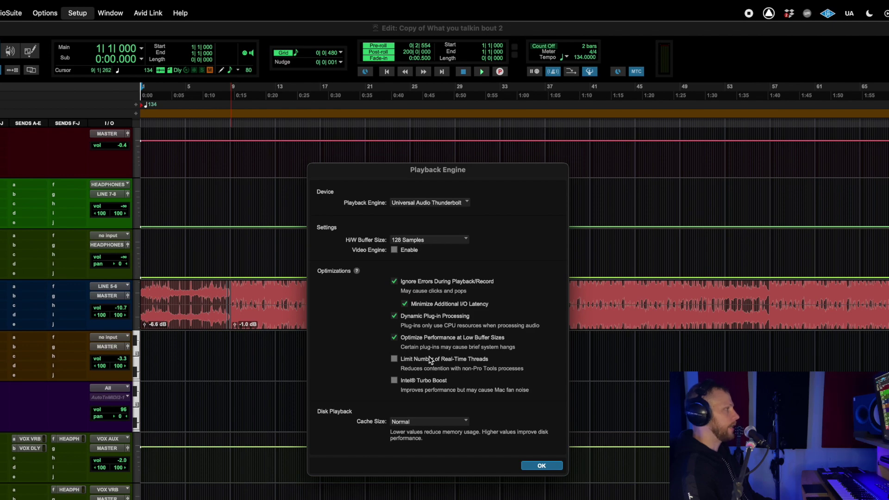
pyautogui.click(541, 466)
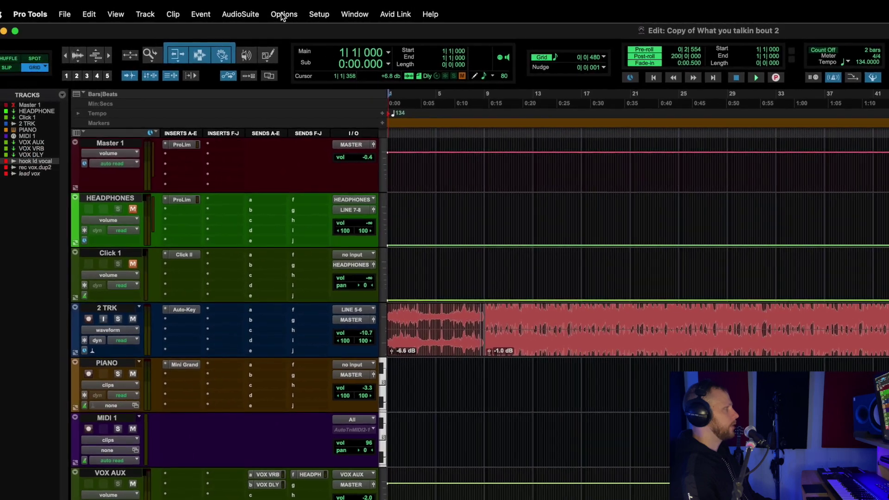
pyautogui.click(283, 15)
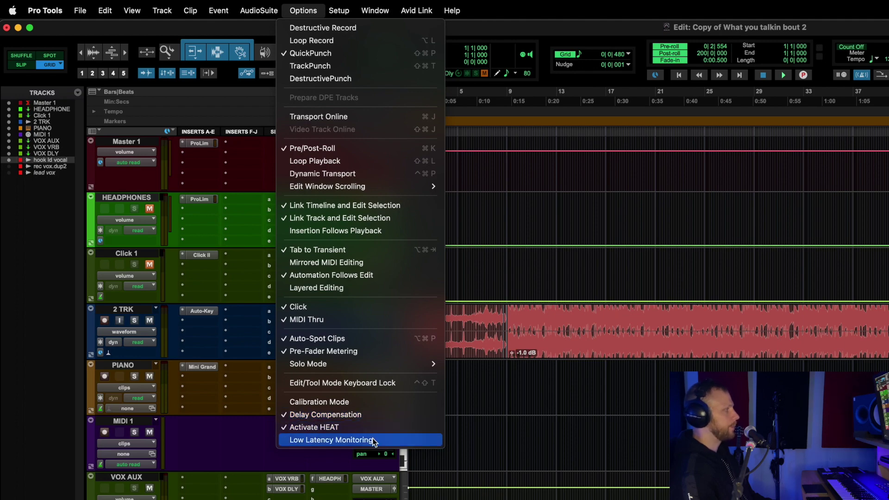
pyautogui.press('Escape')
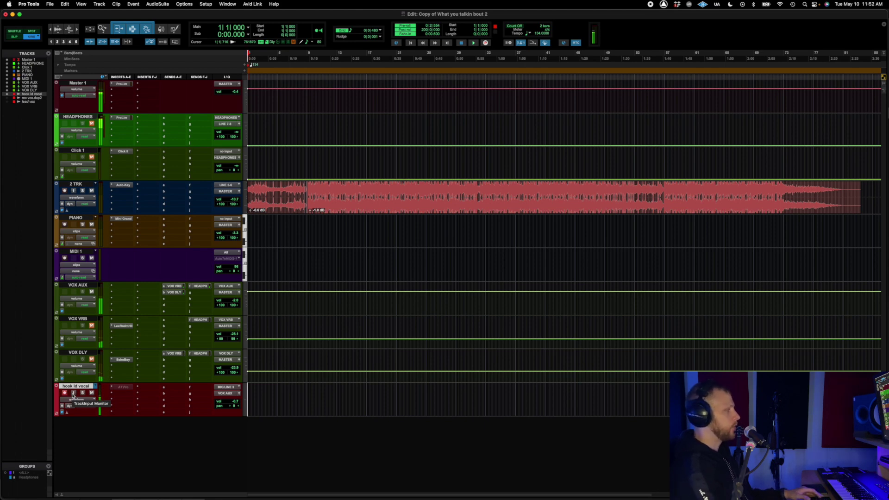
# Show the Mix window and check its view list for the Delay Compensation section.
pyautogui.press('super+equal')
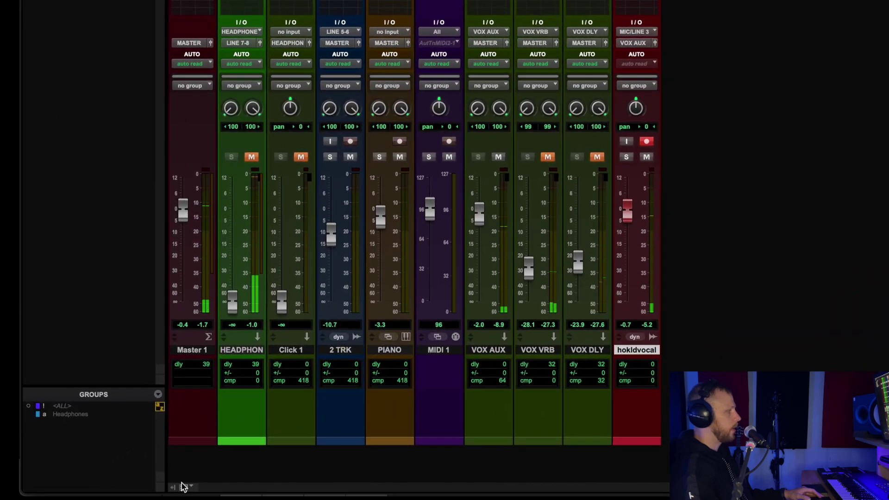
pyautogui.click(183, 485)
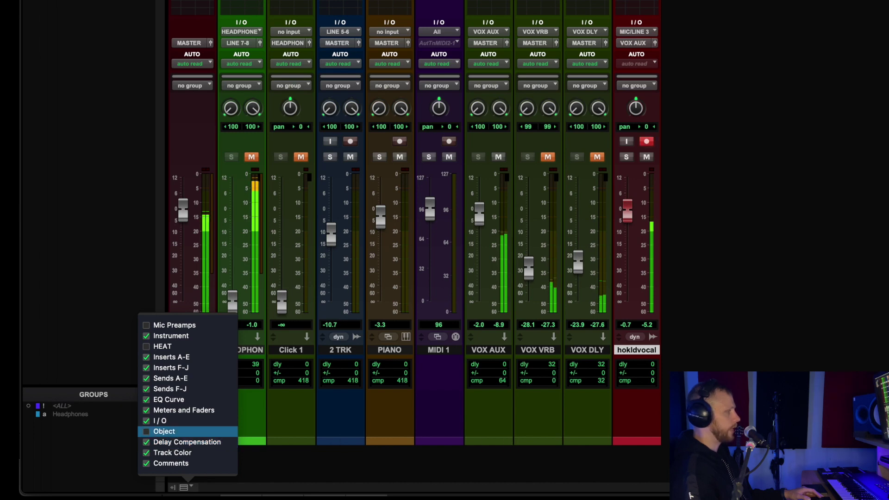
pyautogui.click(687, 399)
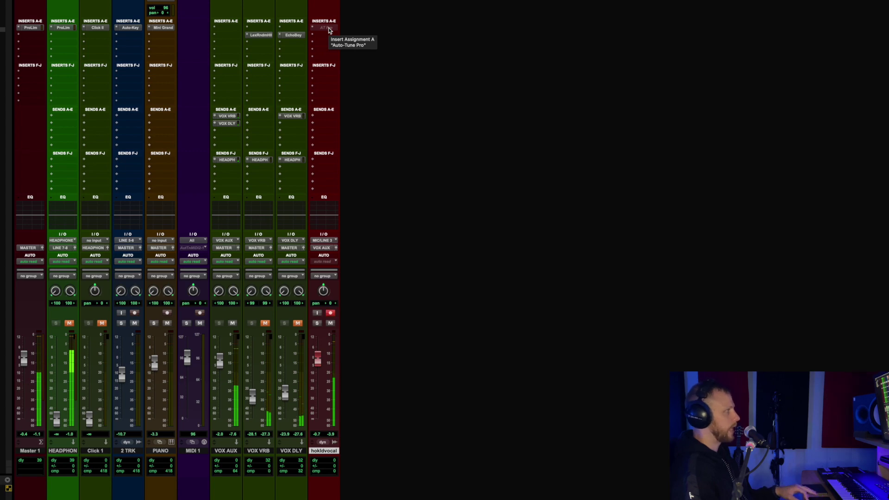
# Make the inactive Auto-Tune Pro insert on the hook ld vocal track active, record-arm the track and show the plug-in window.
pyautogui.keyDown('ctrl'); pyautogui.keyDown('super'); pyautogui.click(329, 29); pyautogui.keyUp('super'); pyautogui.keyUp('ctrl')
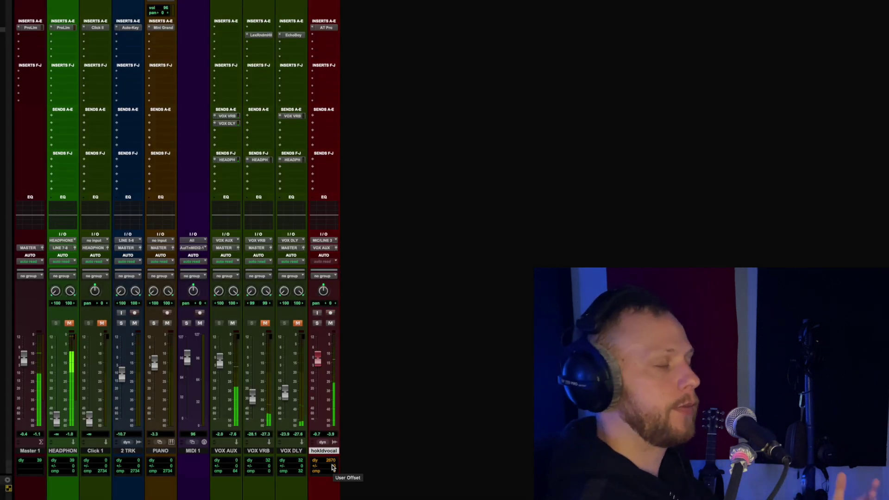
pyautogui.hotkey('shift', 'r')
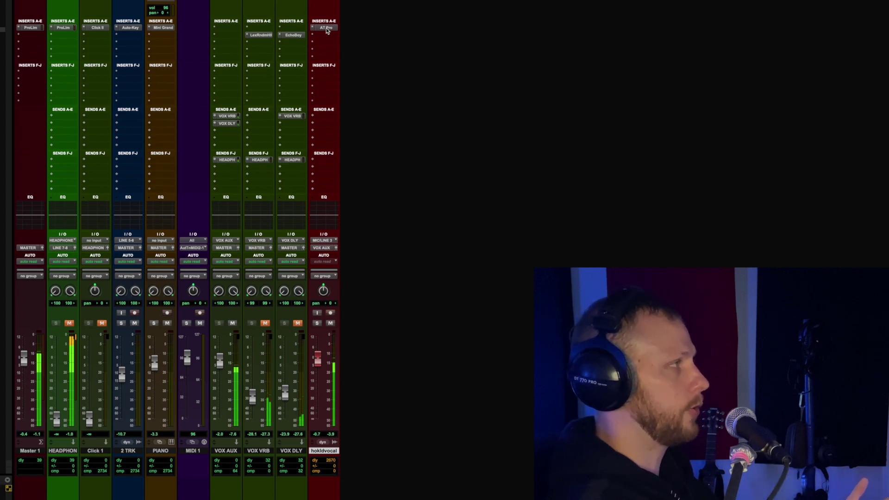
pyautogui.hscroll(5, 742, 73)
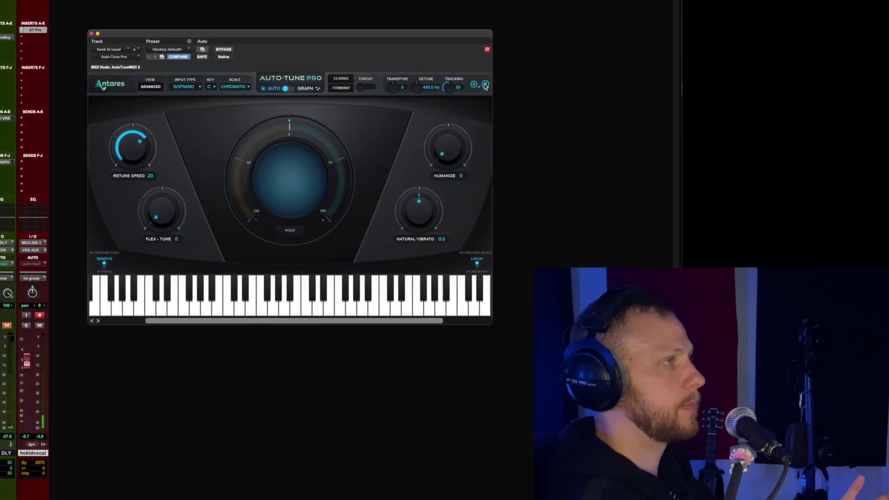
# Enable Use Low Latency in the options of Auto-Tune Pro on the hook ld vocal track.
pyautogui.click(475, 85)
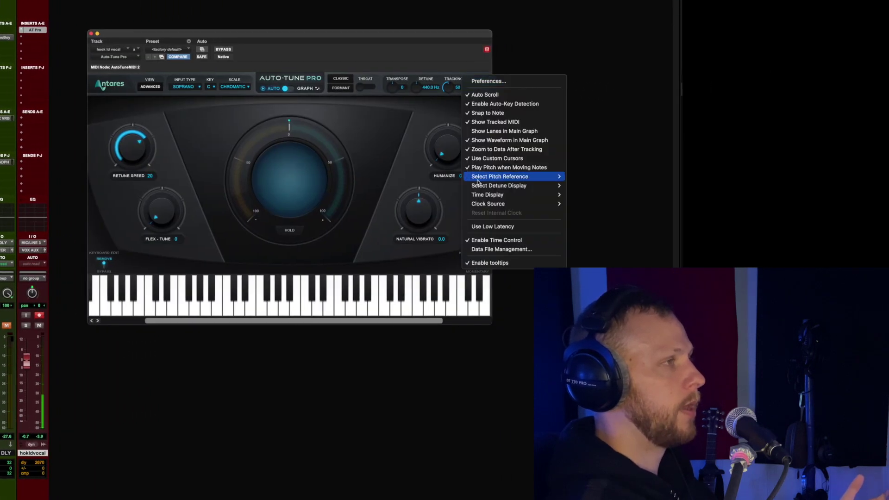
pyautogui.click(500, 227)
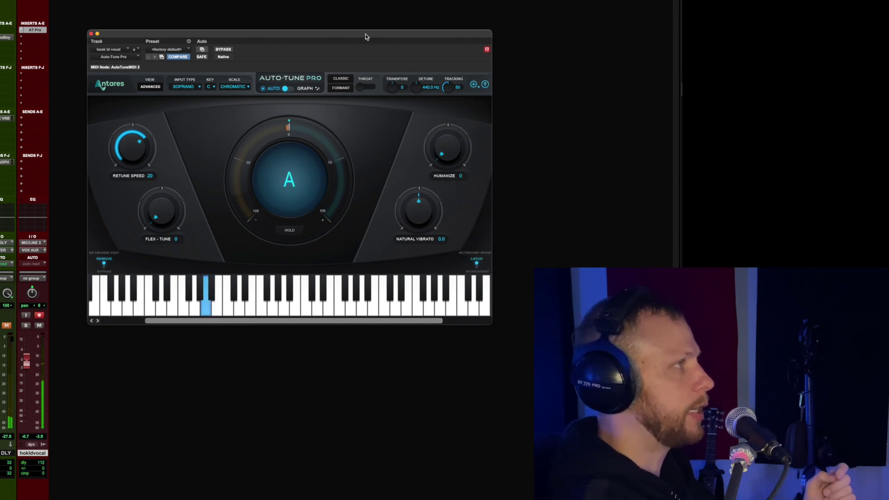
pyautogui.moveTo(366, 34); pyautogui.dragTo(382, 40)
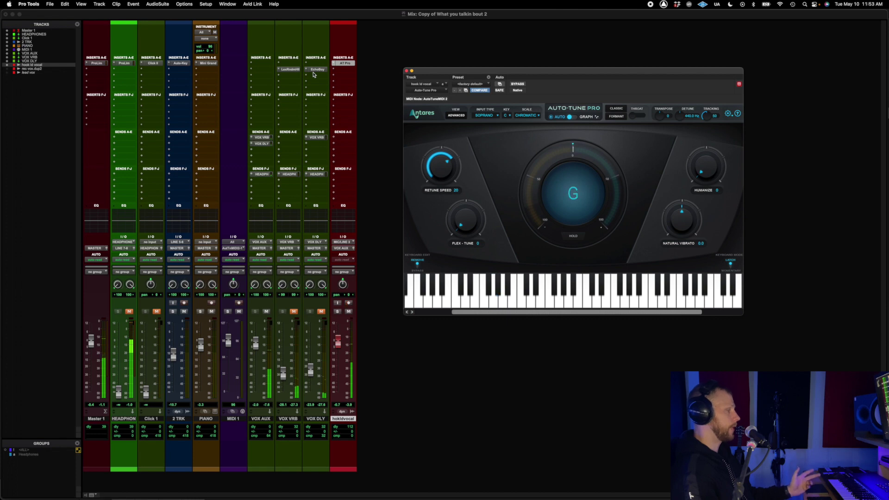
# Return to the Edit window, open Auto-Key on the 2 TRK track and place Auto-Tune Pro's window below it.
pyautogui.press('super+equal')
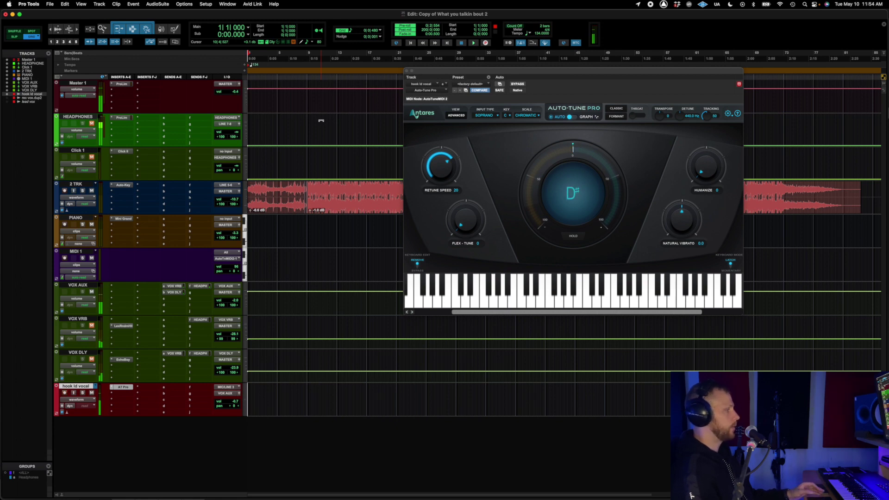
pyautogui.click(123, 185)
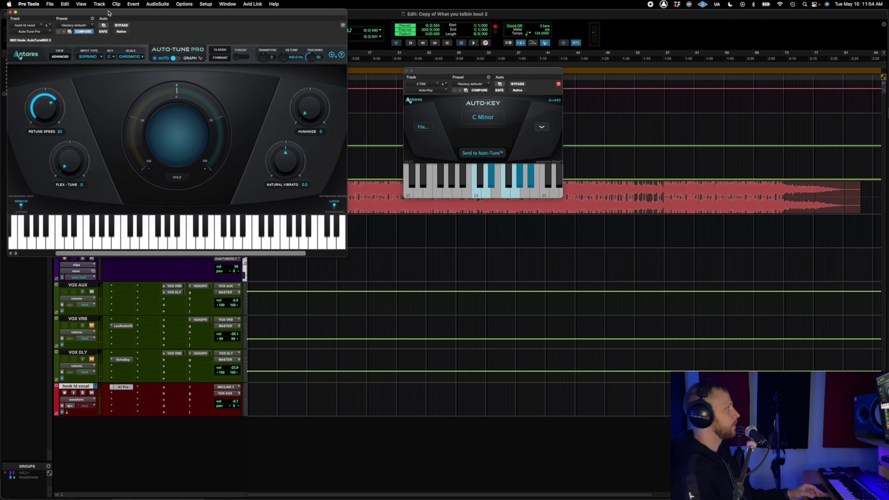
pyautogui.moveTo(109, 13); pyautogui.dragTo(414, 219)
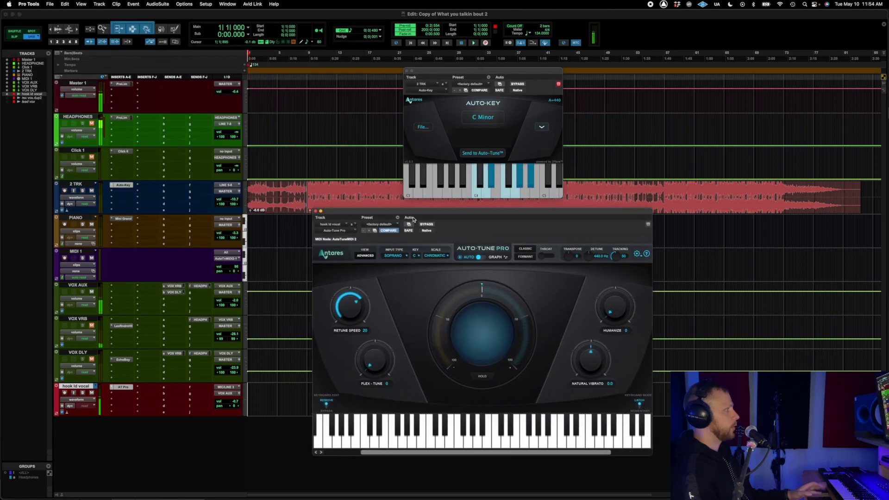
# Play the 2 TRK beat through Auto-Key to detect its key, stop playback and send the result to Auto-Tune.
pyautogui.press('space')
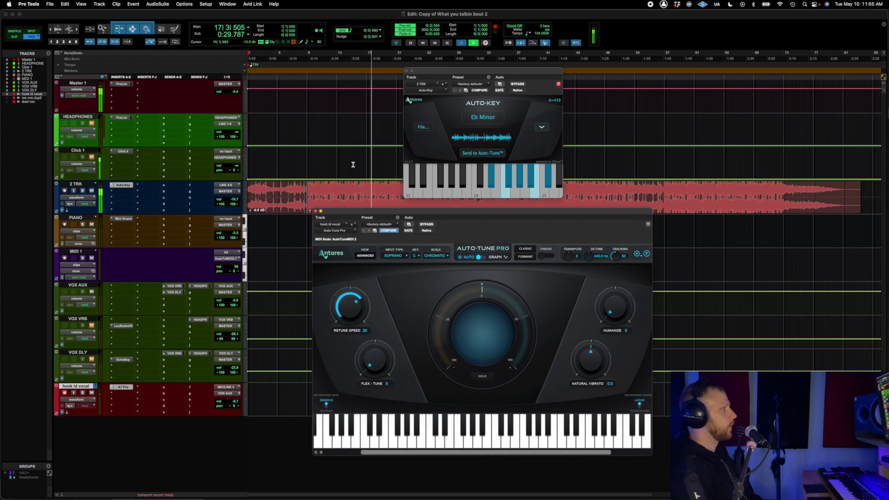
pyautogui.press('space')
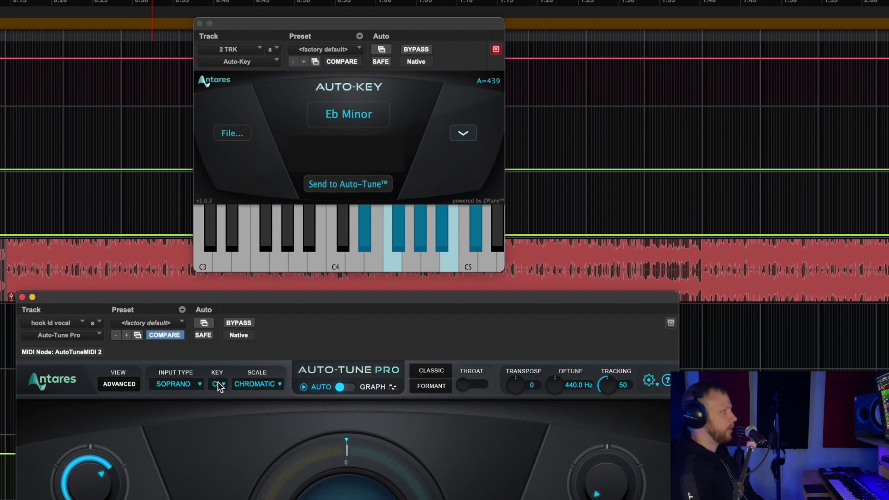
pyautogui.click(343, 182)
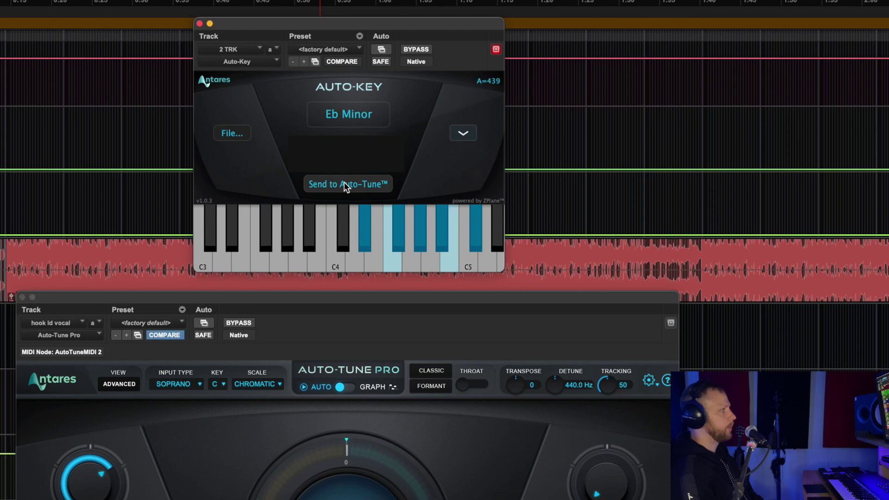
pyautogui.click(344, 182)
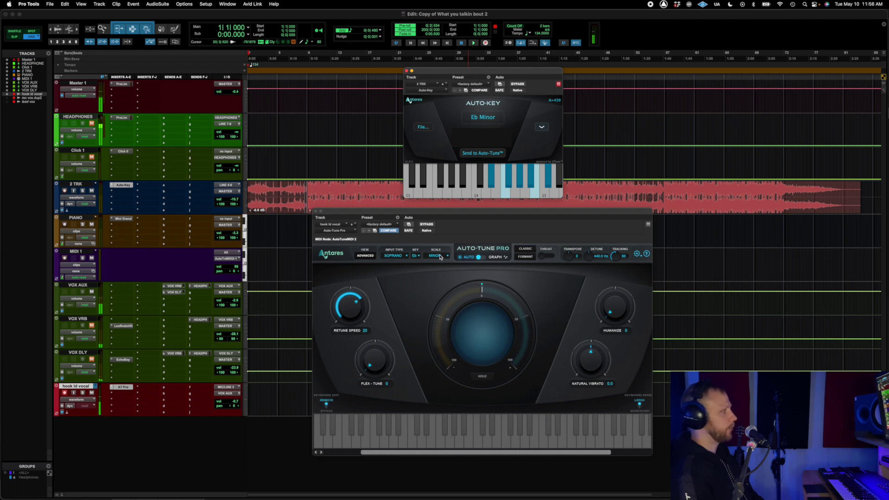
# Examine Auto-Tune Pro's scale and input type choices, keeping Minor and Soprano.
pyautogui.moveTo(460, 216); pyautogui.dragTo(456, 211)
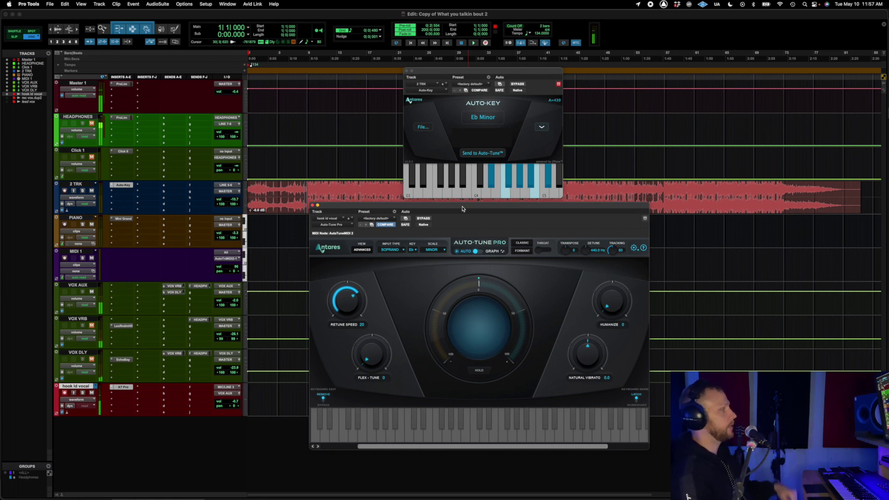
pyautogui.click(414, 252)
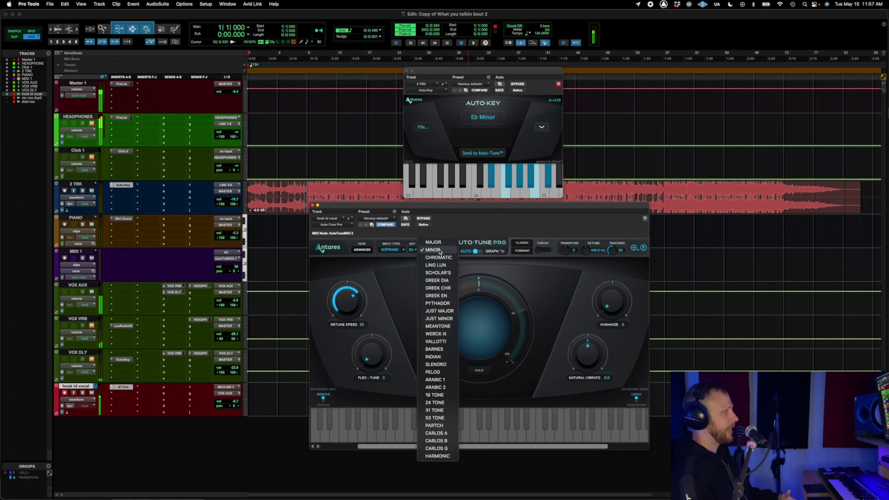
pyautogui.click(439, 250)
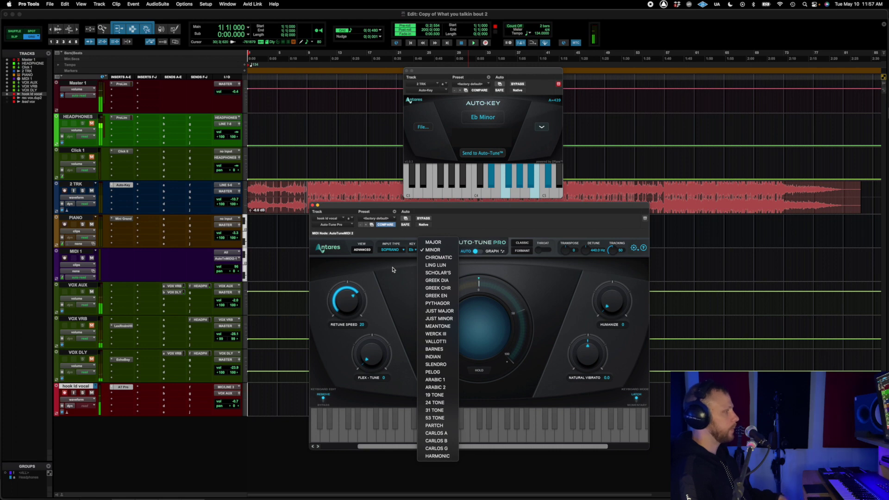
pyautogui.click(412, 282)
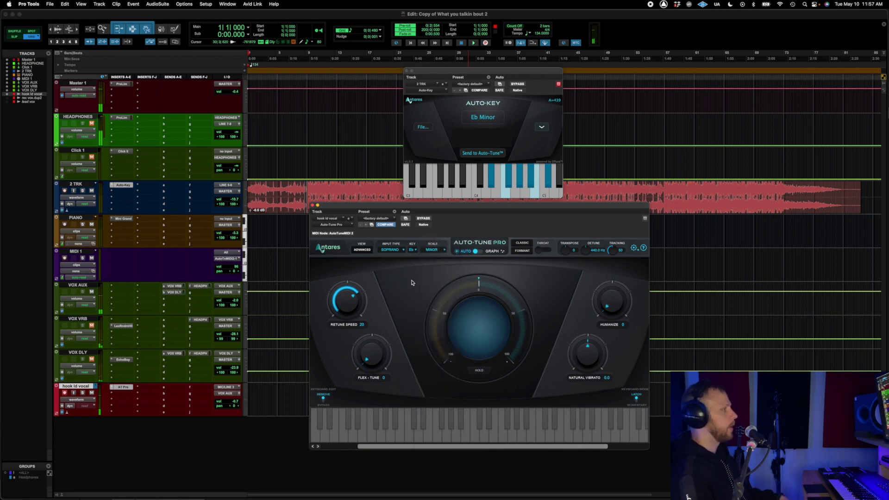
pyautogui.click(399, 250)
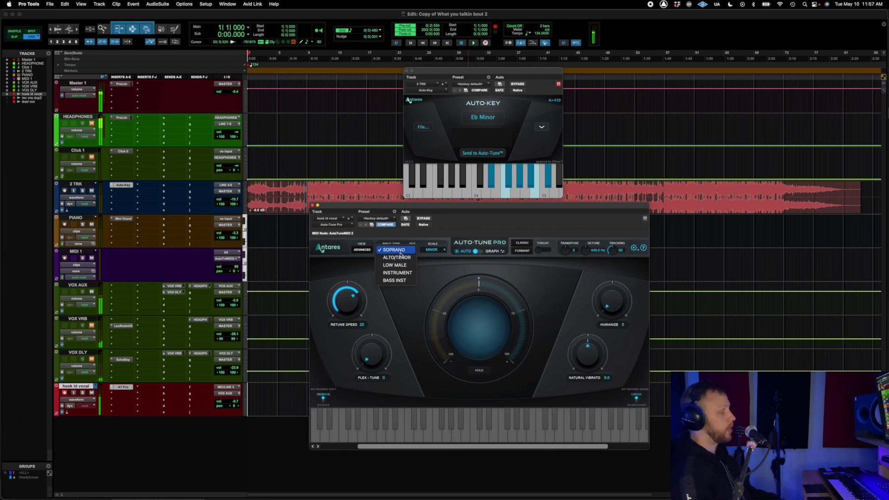
pyautogui.click(433, 268)
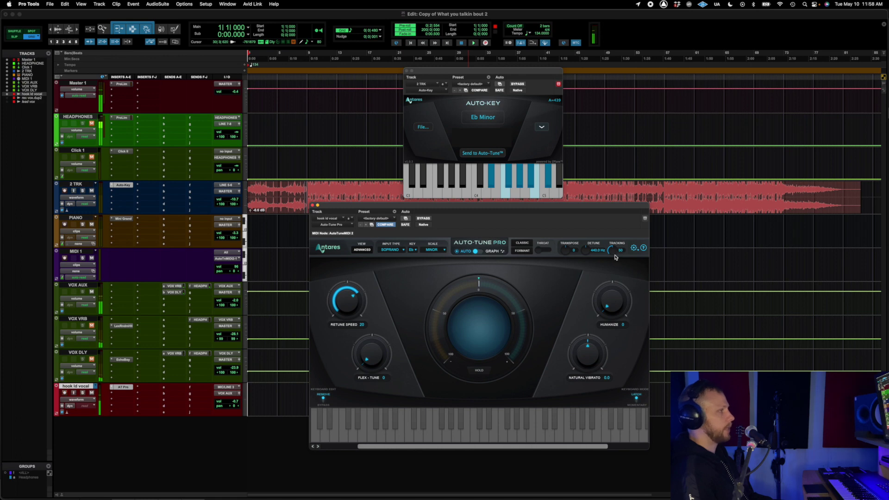
# Try Auto-Tune Pro's Tracking control at 1 and 100, and reset it to the default of 50.
pyautogui.moveTo(613, 252); pyautogui.dragTo(616, 174)
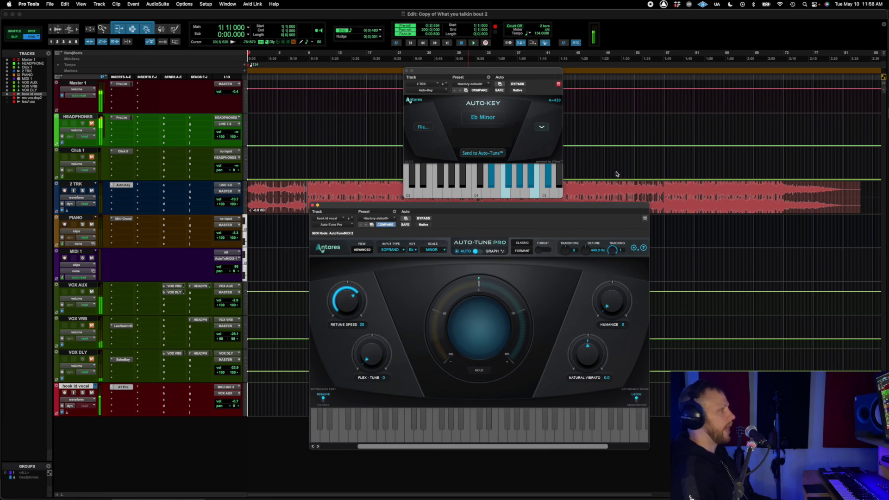
pyautogui.moveTo(616, 165); pyautogui.dragTo(601, 370)
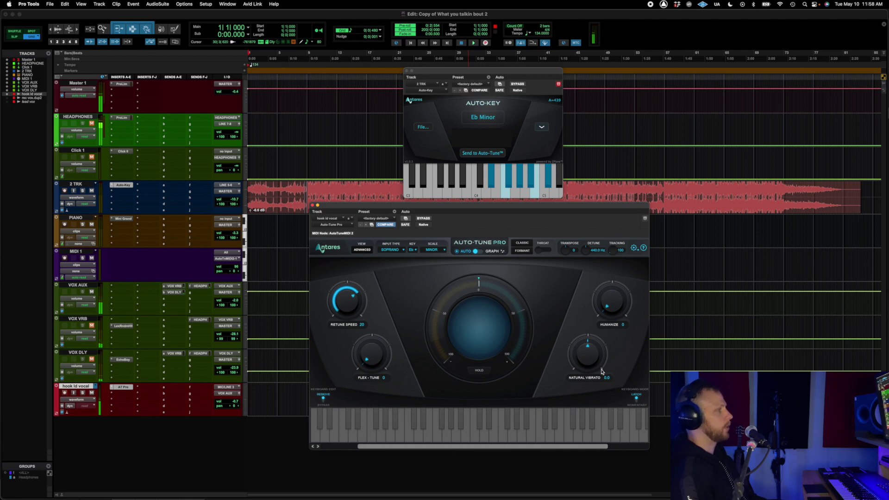
pyautogui.keyDown('alt'); pyautogui.click(613, 252); pyautogui.keyUp('alt')
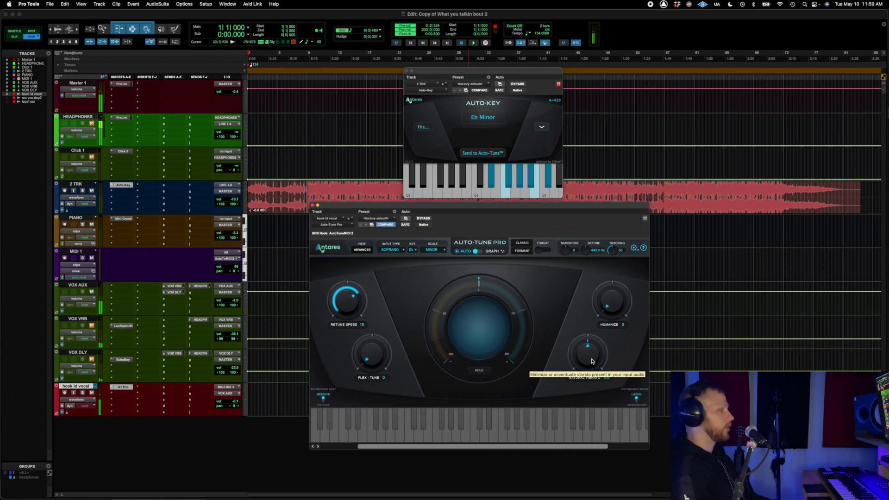
# Try Auto-Tune Pro's Natural Vibrato at 10.1 and -12.0, and reset it to the default of 0.0.
pyautogui.moveTo(591, 361); pyautogui.dragTo(595, 335)
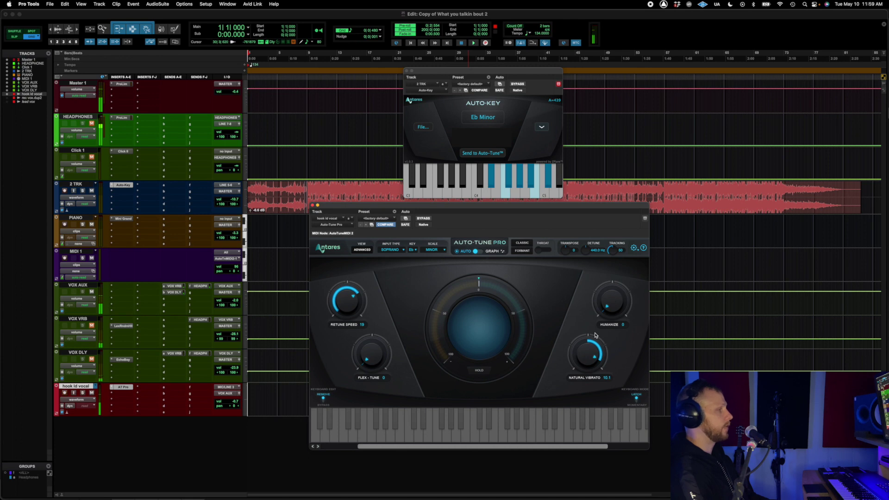
pyautogui.moveTo(589, 349); pyautogui.dragTo(578, 432)
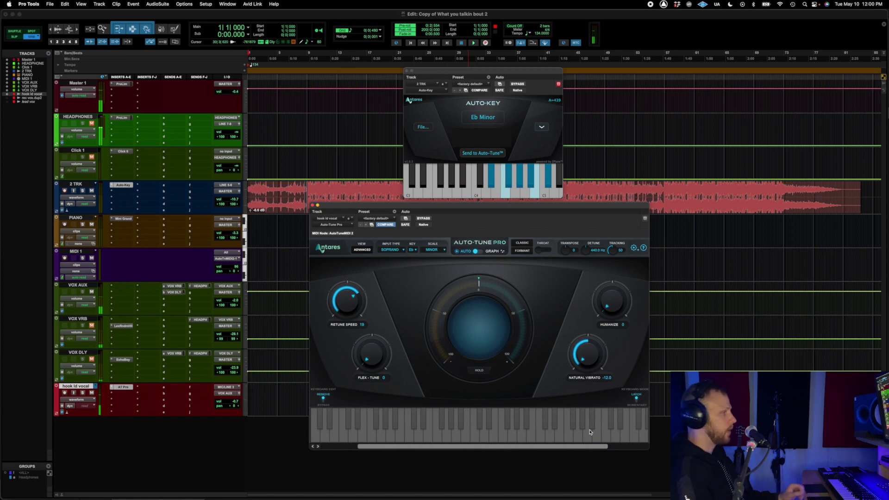
pyautogui.keyDown('alt'); pyautogui.click(595, 356); pyautogui.keyUp('alt')
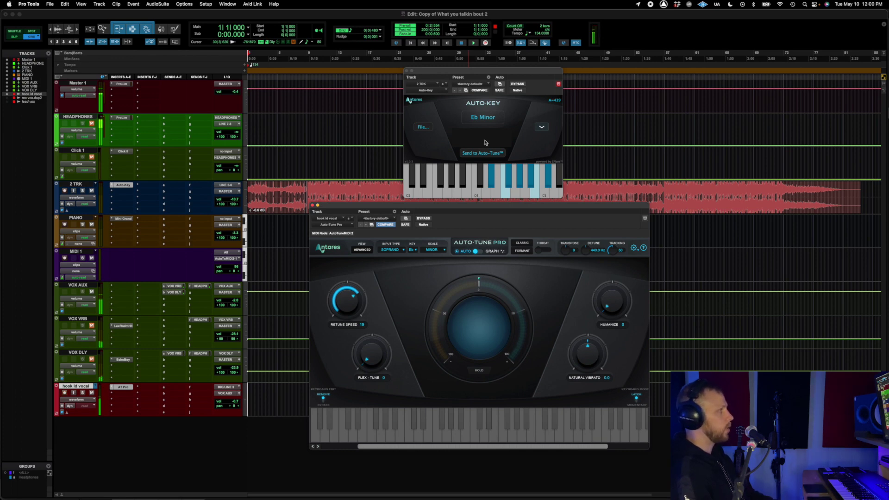
# Close Auto-Key and move Auto-Tune Pro's window up over the middle of the Edit window.
pyautogui.click(407, 71)
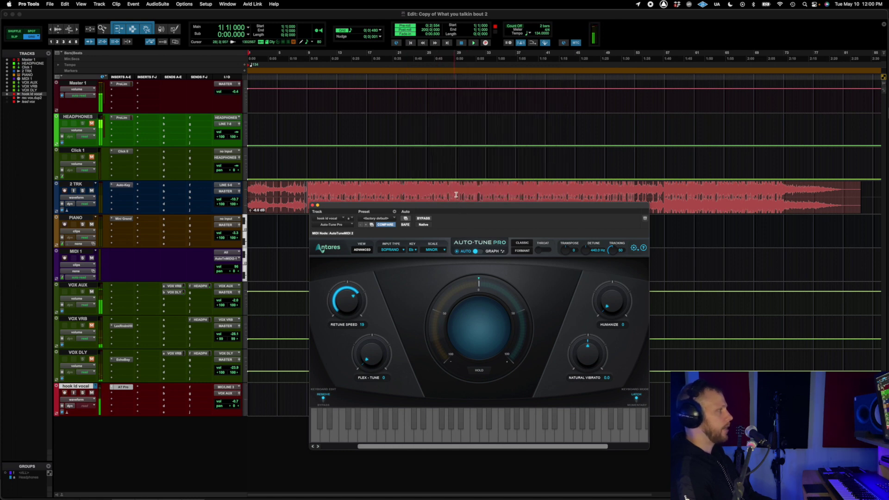
pyautogui.moveTo(456, 208); pyautogui.dragTo(447, 171)
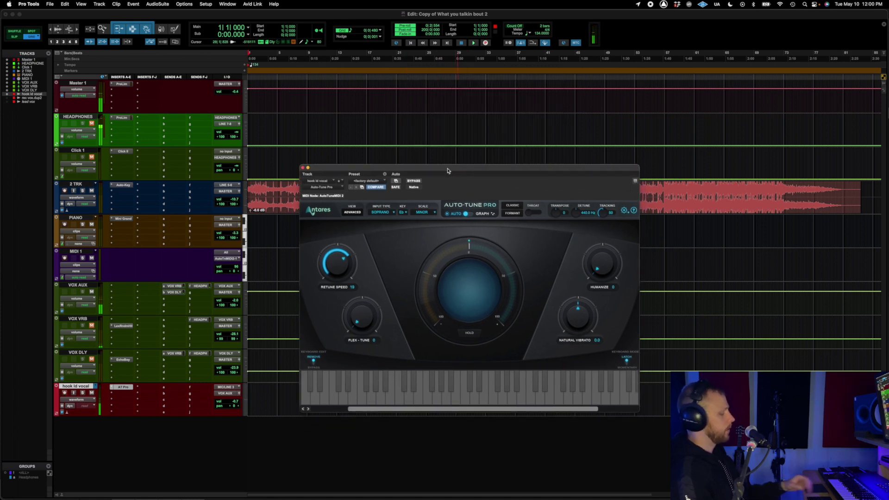
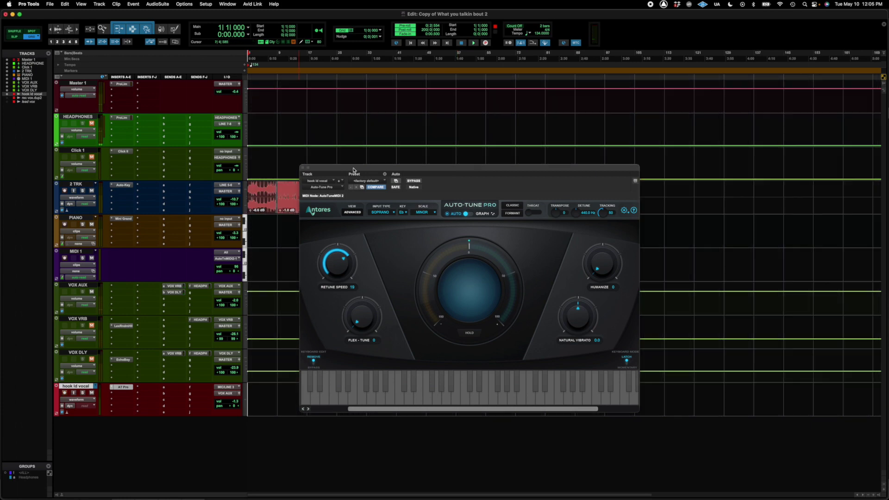
# Start recording on the hook ld vocal track, set Retune Speed to 7 and change the input type to Alto/Tenor.
pyautogui.press('super+space')
pyautogui.press('t')
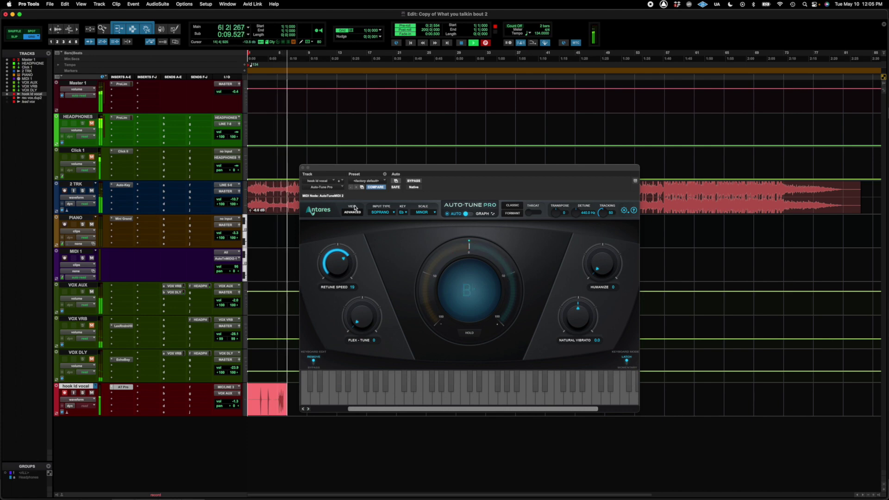
pyautogui.moveTo(342, 249); pyautogui.dragTo(339, 258)
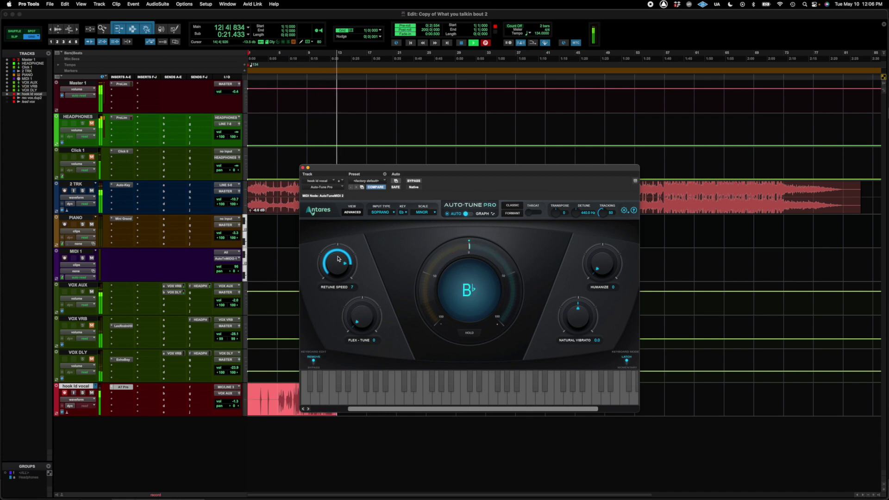
pyautogui.click(380, 212)
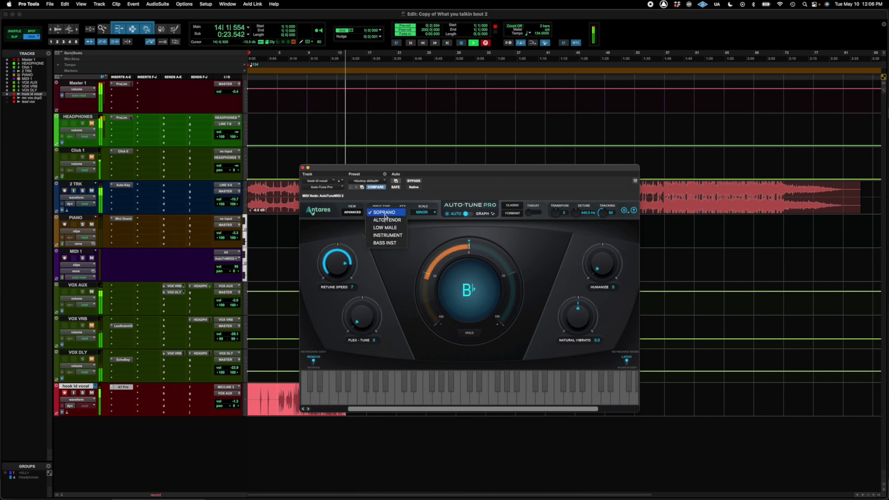
pyautogui.click(386, 220)
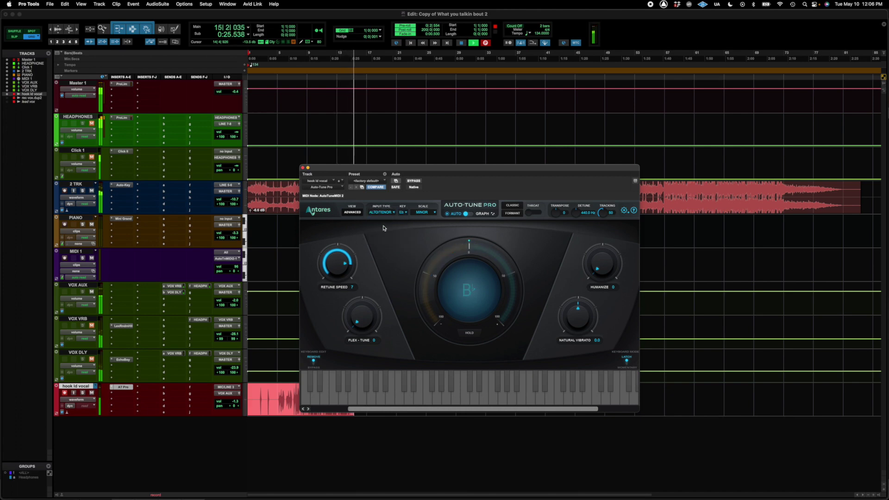
# Try Retune Speed at 15 and 0 while recording, return it to about 15 and stop the recording.
pyautogui.moveTo(340, 265); pyautogui.dragTo(339, 271)
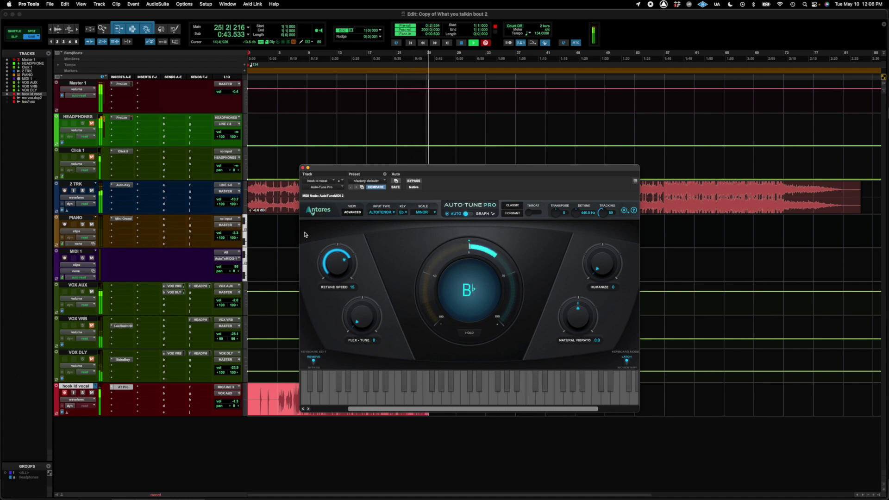
pyautogui.moveTo(334, 263); pyautogui.dragTo(333, 245)
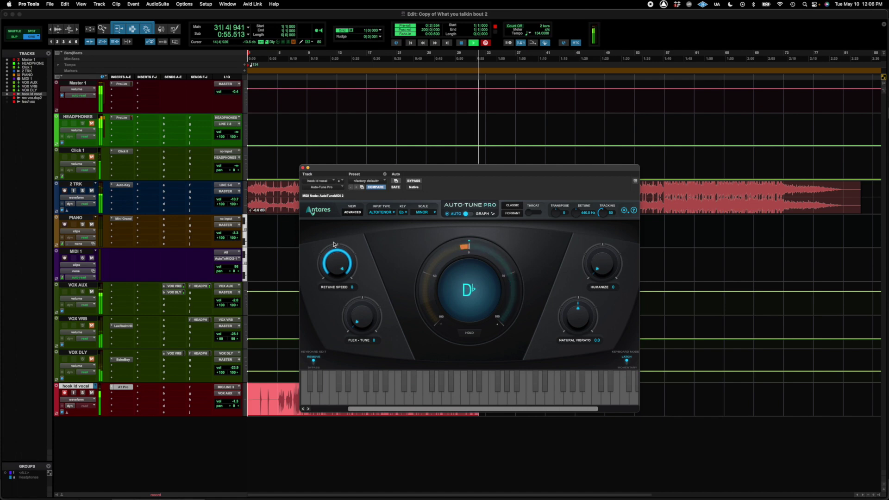
pyautogui.moveTo(344, 268); pyautogui.dragTo(343, 288)
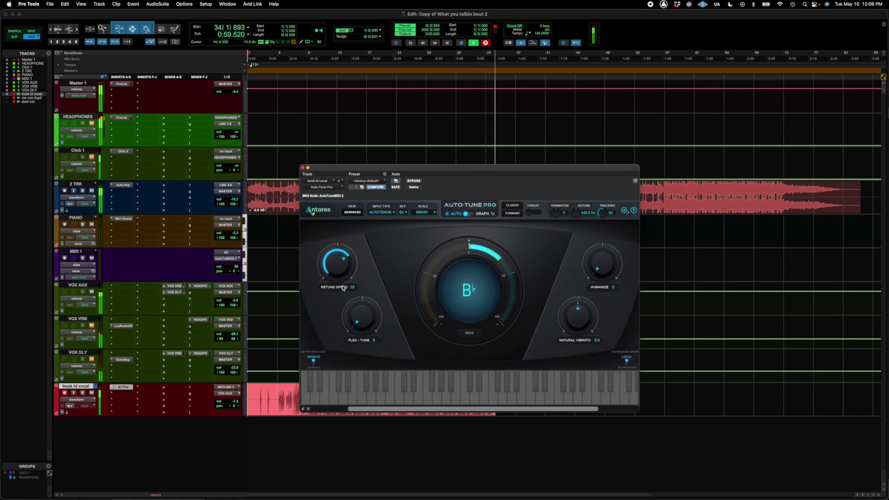
pyautogui.press('space')
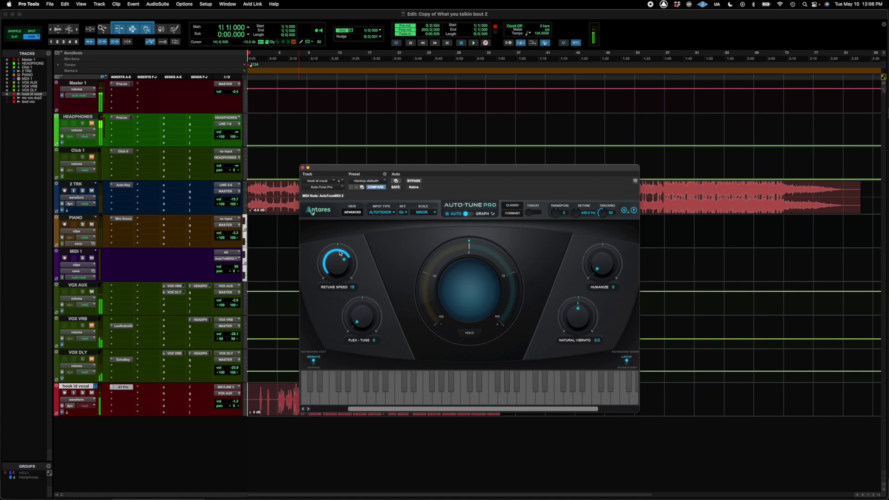
# Try Retune Speed at 0 and set it to 17.
pyautogui.moveTo(344, 278); pyautogui.dragTo(341, 227)
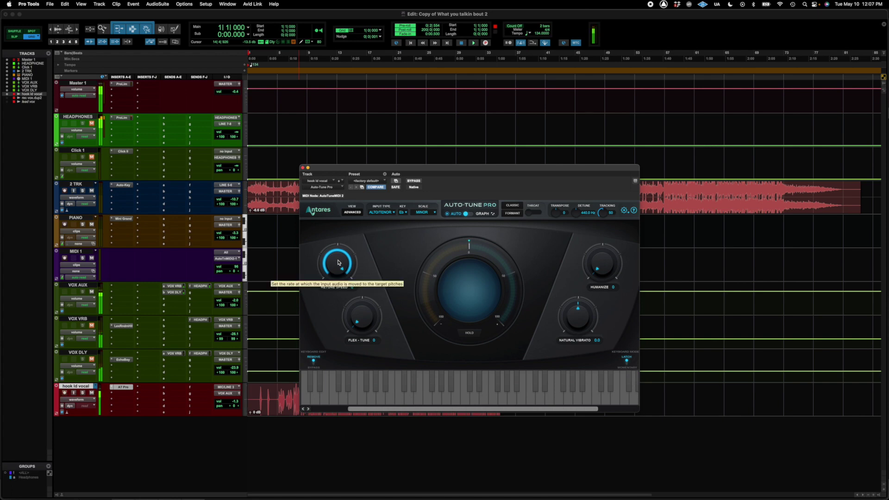
pyautogui.moveTo(338, 262); pyautogui.dragTo(341, 286)
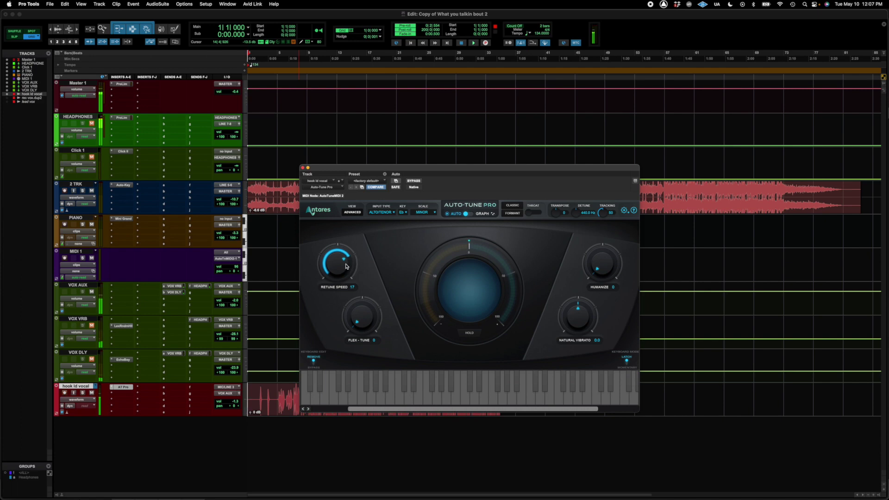
pyautogui.moveTo(345, 267); pyautogui.dragTo(364, 263)
# Move Auto-Tune Pro's window higher, open Mini Grand on the PIANO track and record-arm that track.
pyautogui.moveTo(435, 170); pyautogui.dragTo(433, 129)
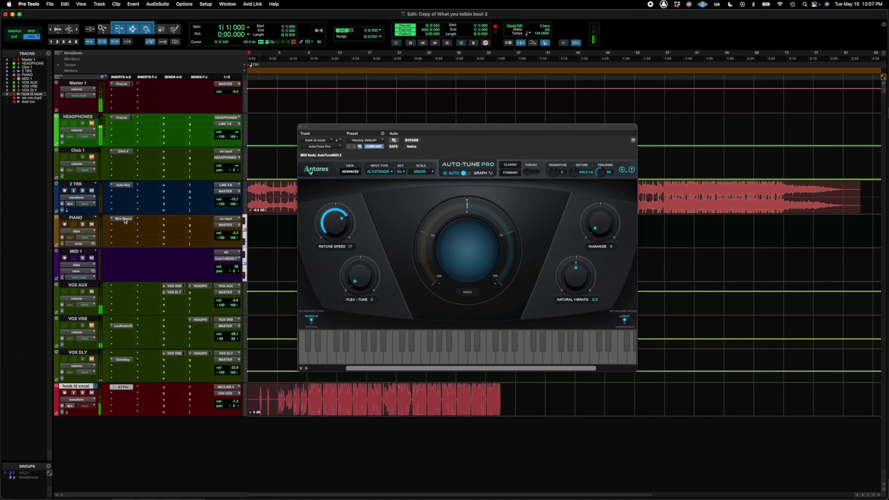
pyautogui.click(123, 219)
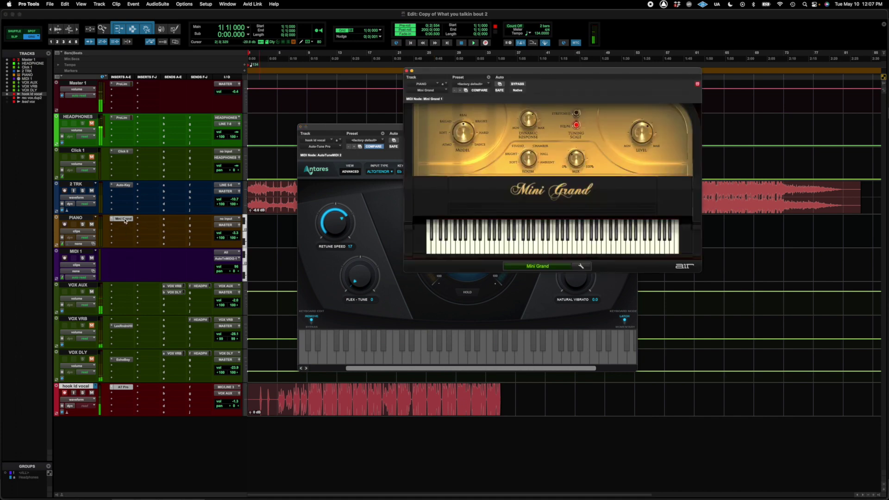
pyautogui.click(66, 225)
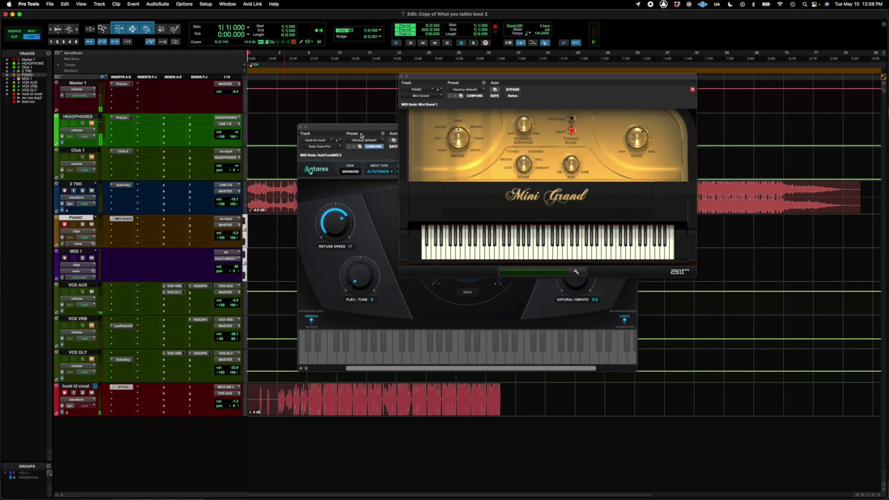
# Set Auto-Tune Pro's key to C and scale to Chromatic, and show its advanced controls.
pyautogui.moveTo(361, 135); pyautogui.dragTo(373, 136)
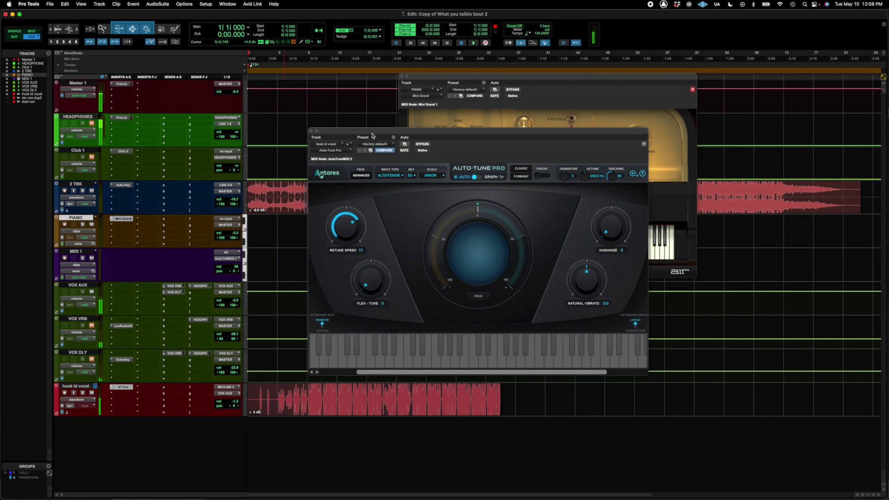
pyautogui.click(411, 176)
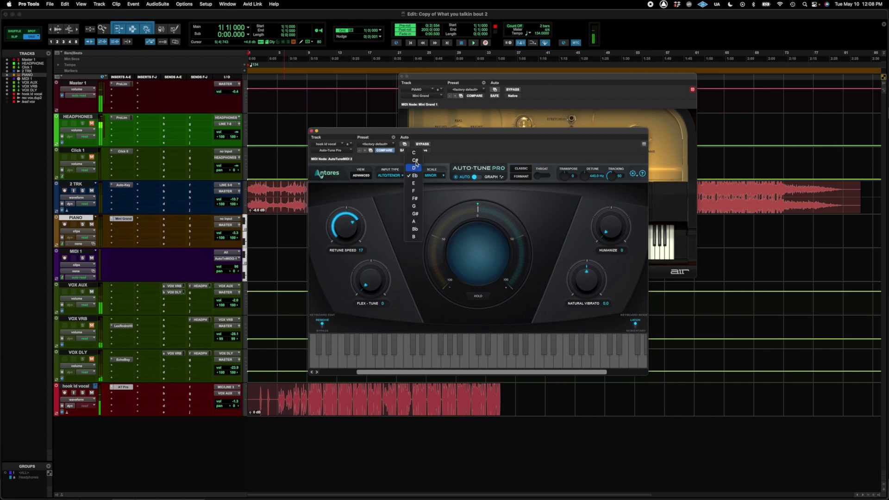
pyautogui.click(415, 154)
pyautogui.click(435, 175)
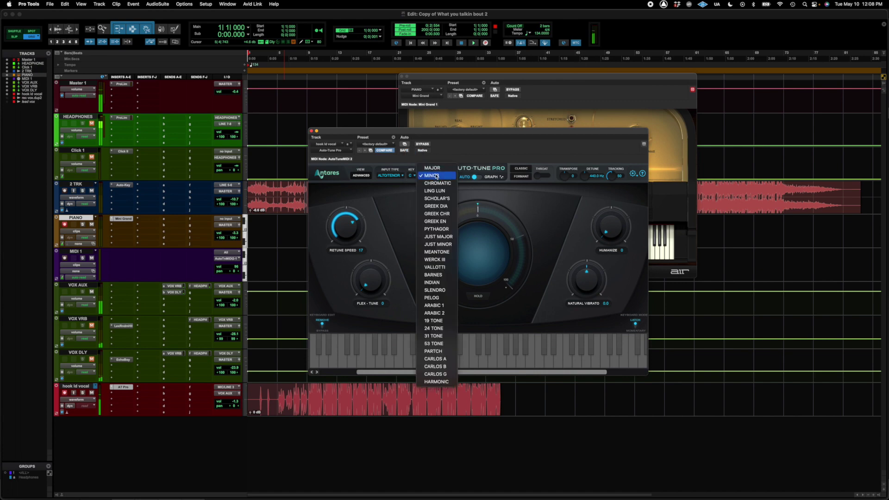
pyautogui.click(437, 183)
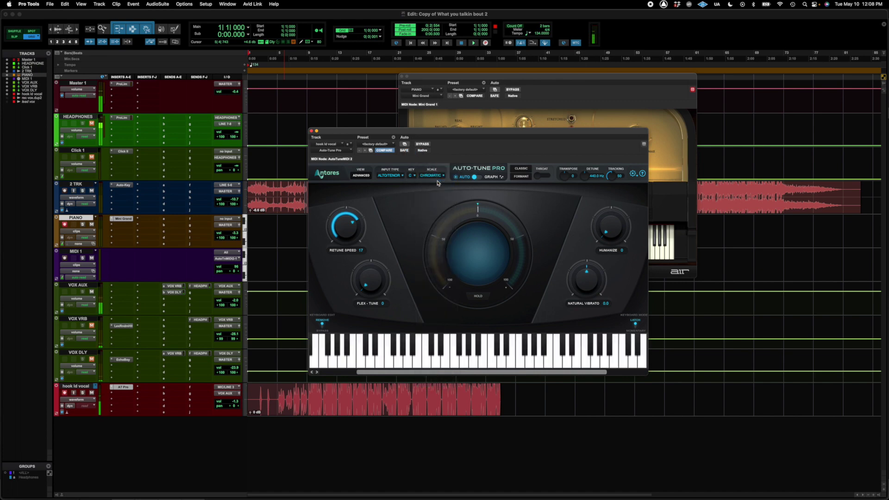
pyautogui.click(368, 177)
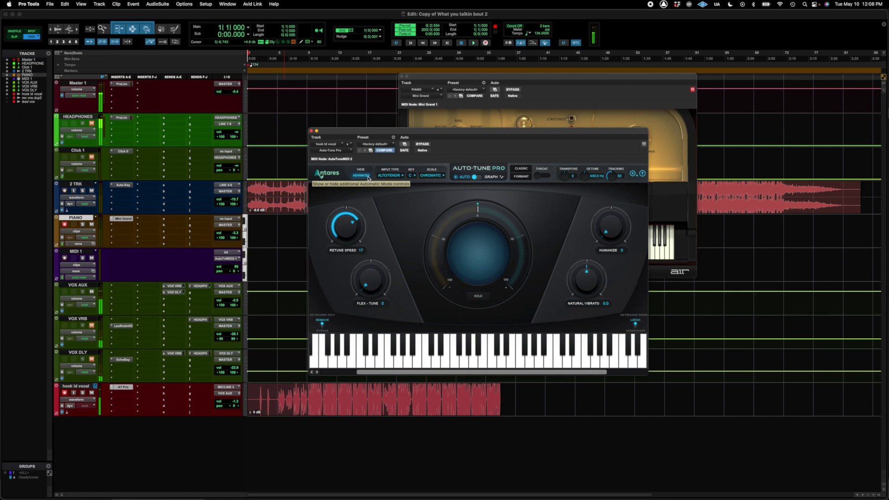
pyautogui.click(369, 177)
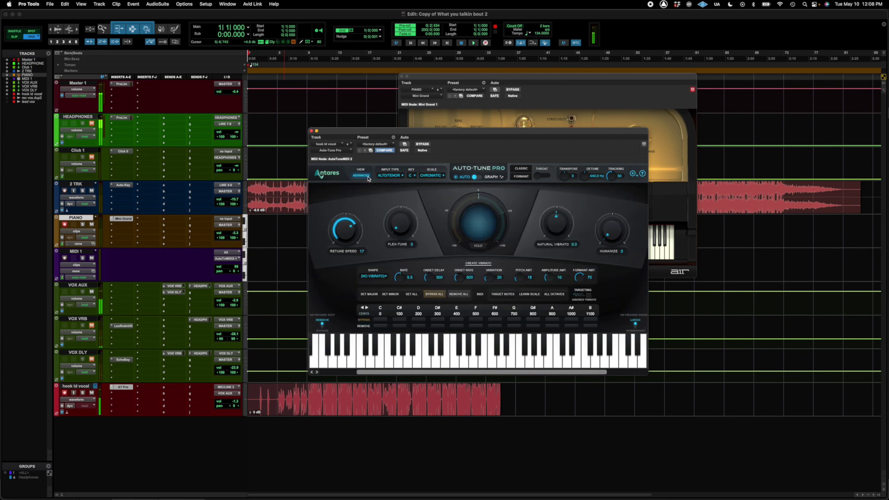
# Bring Mini Grand in front of Auto-Tune Pro and play the beat to find its notes on the piano, then stop playback.
pyautogui.click(546, 94)
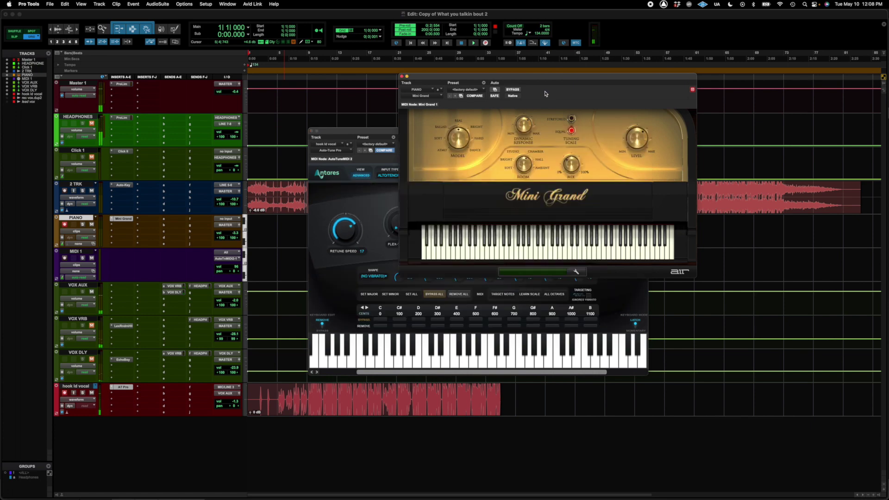
pyautogui.moveTo(541, 84); pyautogui.dragTo(509, 90)
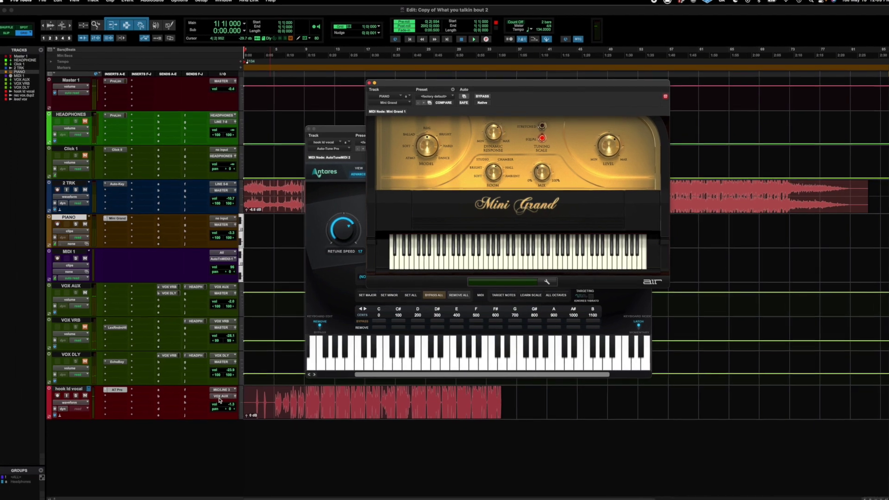
pyautogui.press('space')
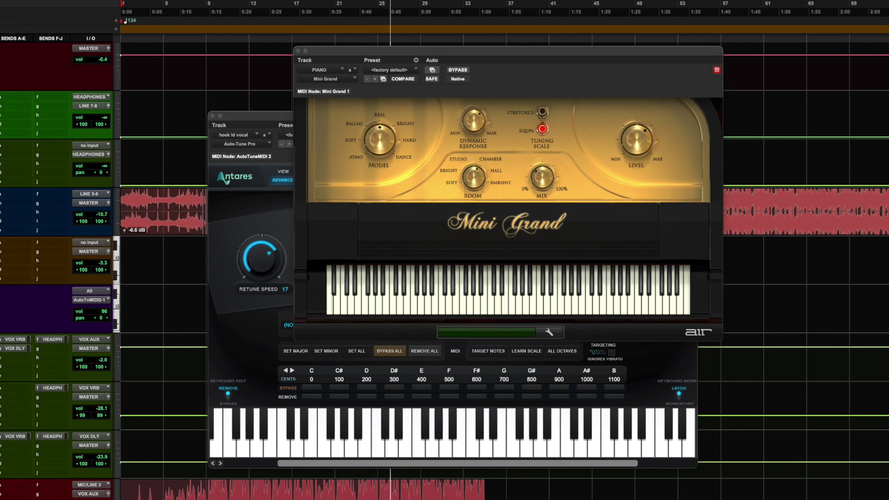
pyautogui.press('space')
# Remove the notes C, D, E, F, G and A from Auto-Tune Pro's Chromatic scale.
pyautogui.click(289, 171)
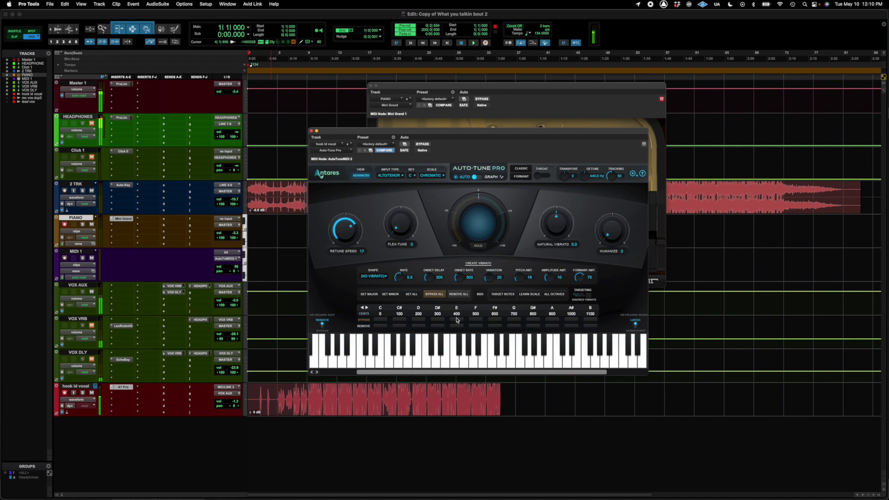
pyautogui.click(384, 326)
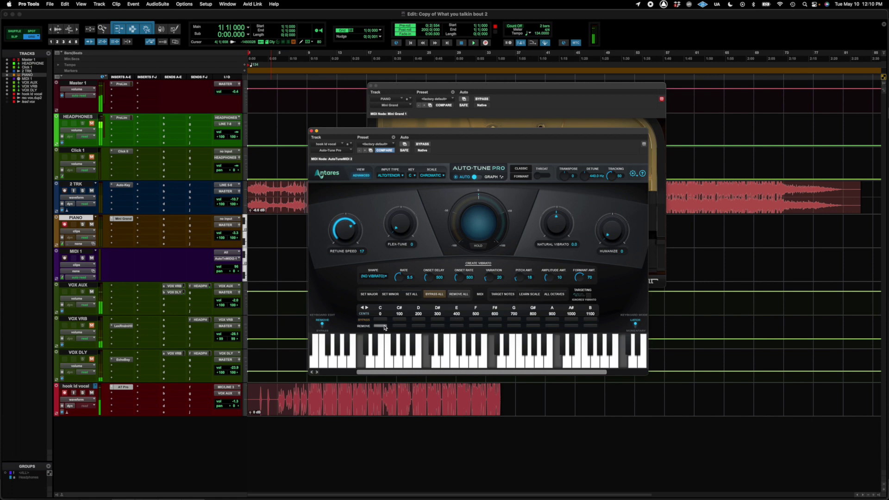
pyautogui.click(420, 325)
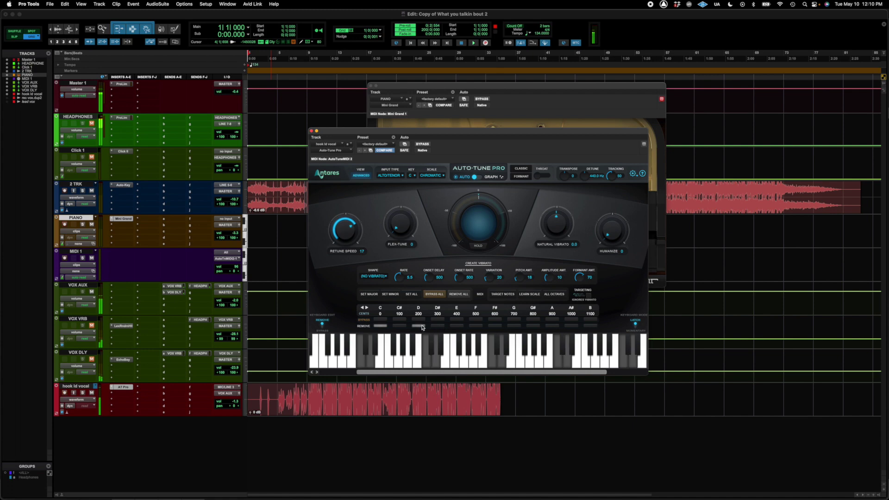
pyautogui.click(457, 327)
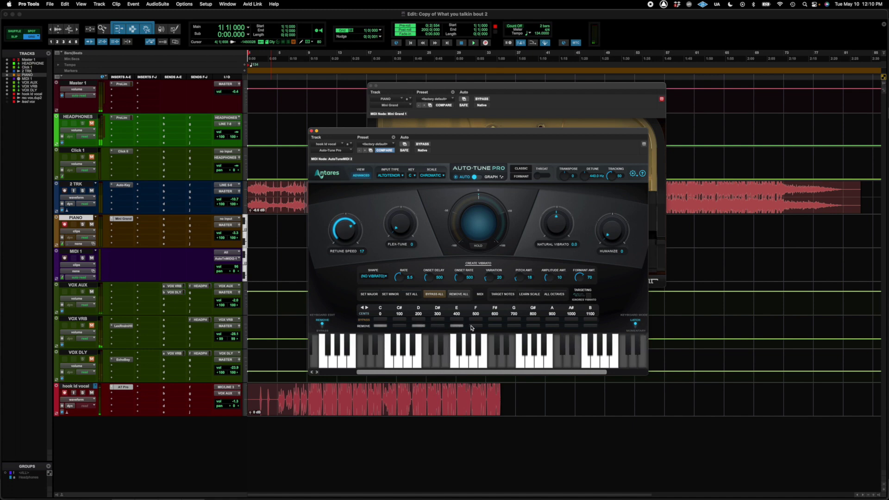
pyautogui.click(475, 327)
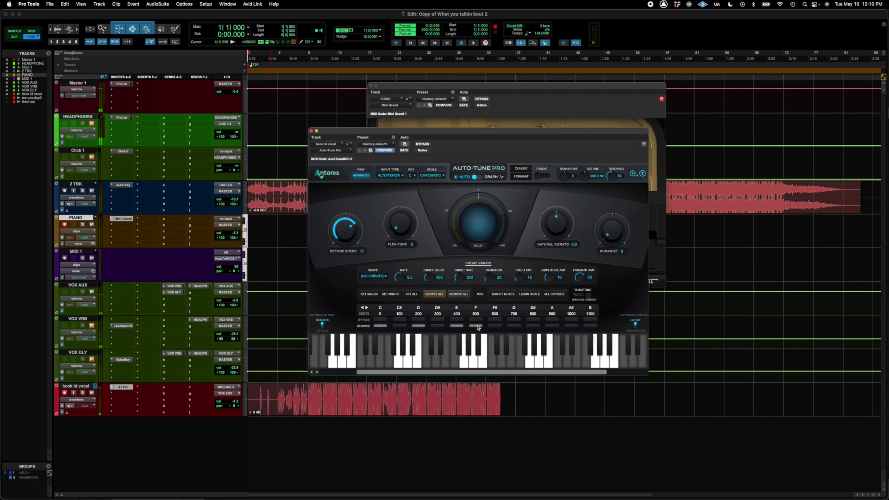
pyautogui.click(513, 326)
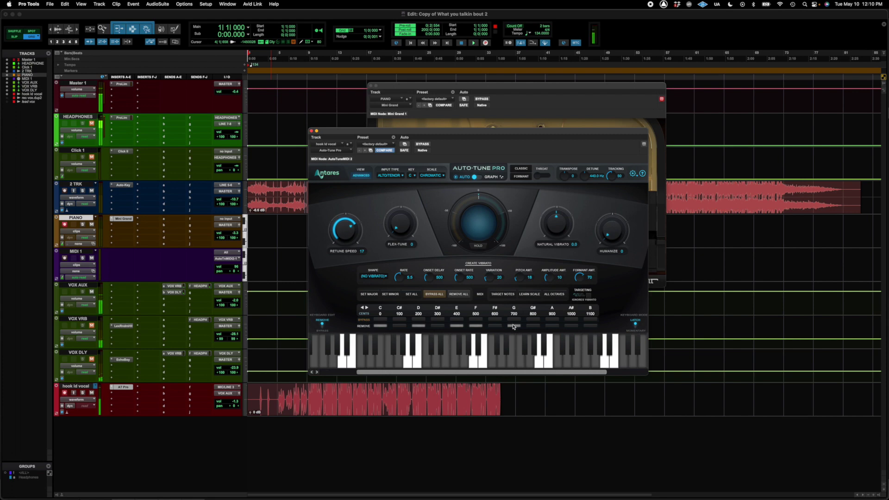
pyautogui.click(552, 326)
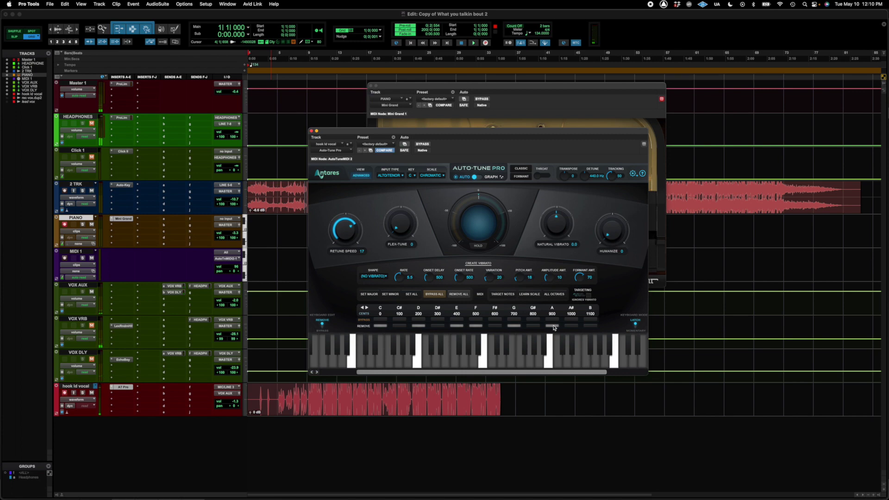
# Remove the note B from Auto-Tune Pro's scale and delete the existing vocal clip on the hook ld vocal track.
pyautogui.click(586, 326)
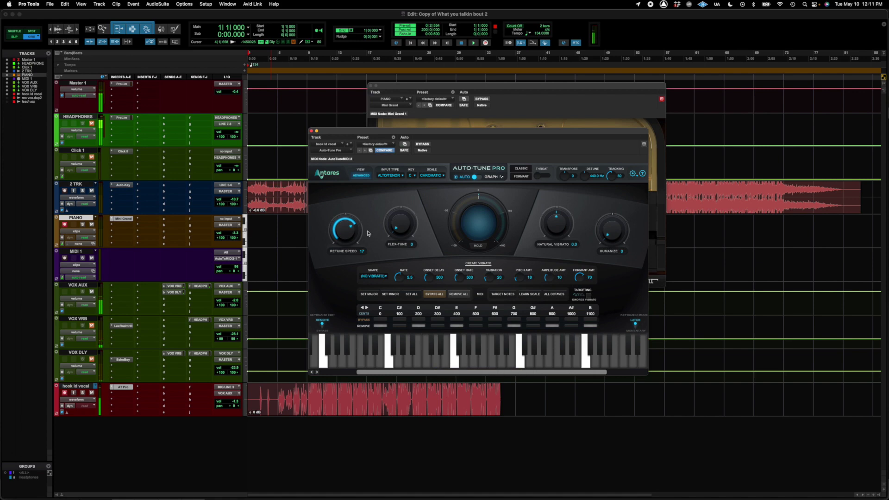
pyautogui.click(285, 411)
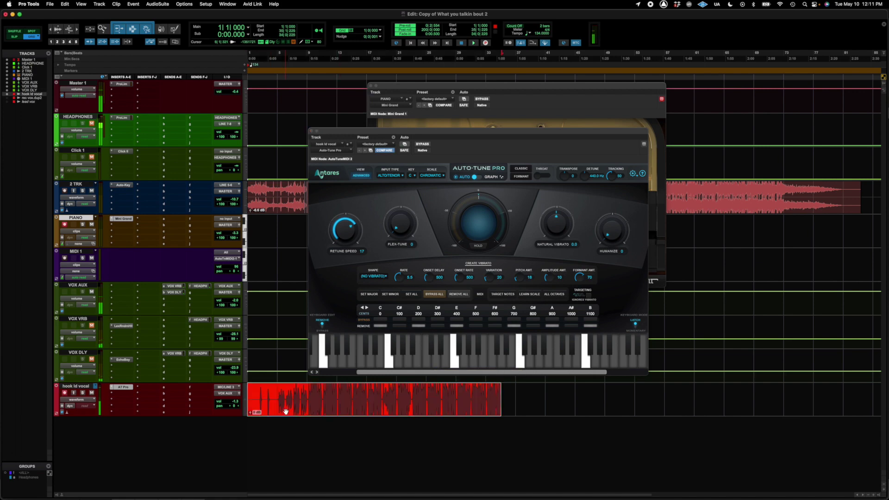
pyautogui.press('Delete')
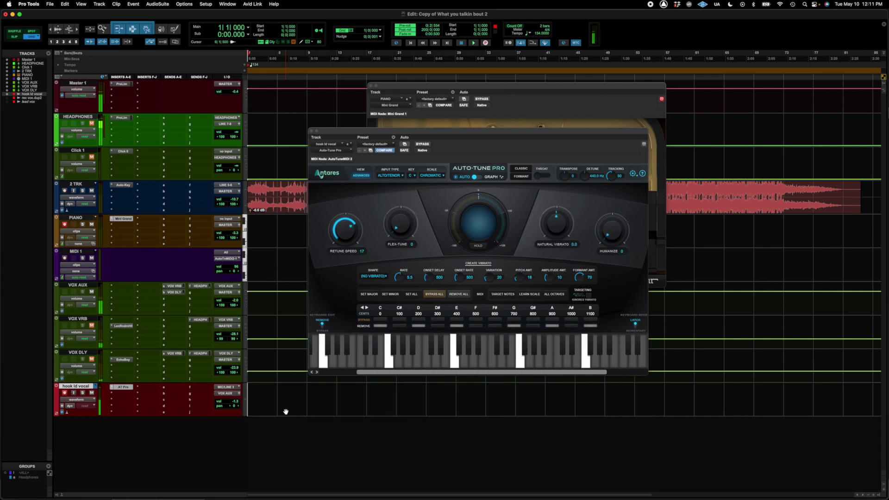
# Record a new take on the hook ld vocal track, setting Auto-Tune Pro's retune speed to 7 while recording, then stop.
pyautogui.press('space')
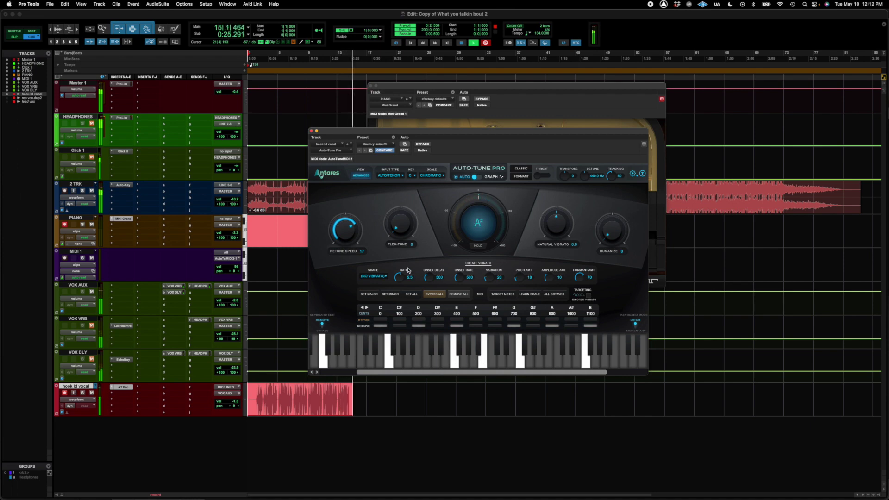
pyautogui.moveTo(354, 231); pyautogui.dragTo(351, 224)
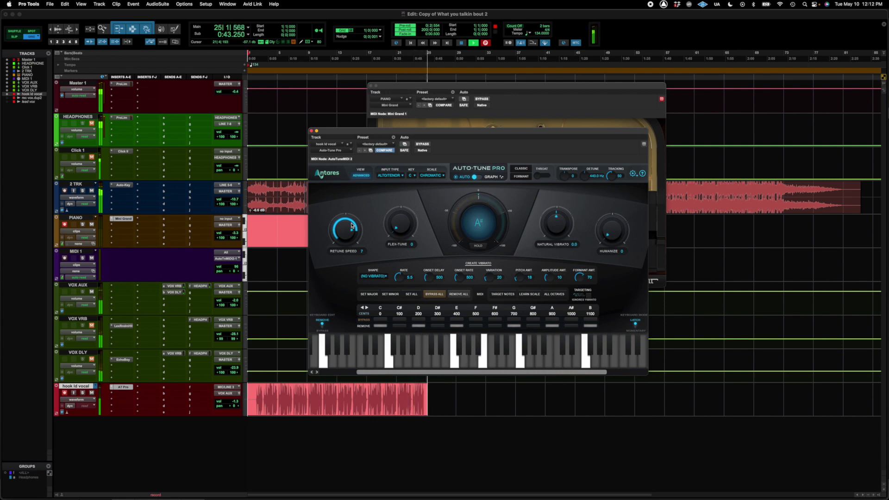
pyautogui.press('space')
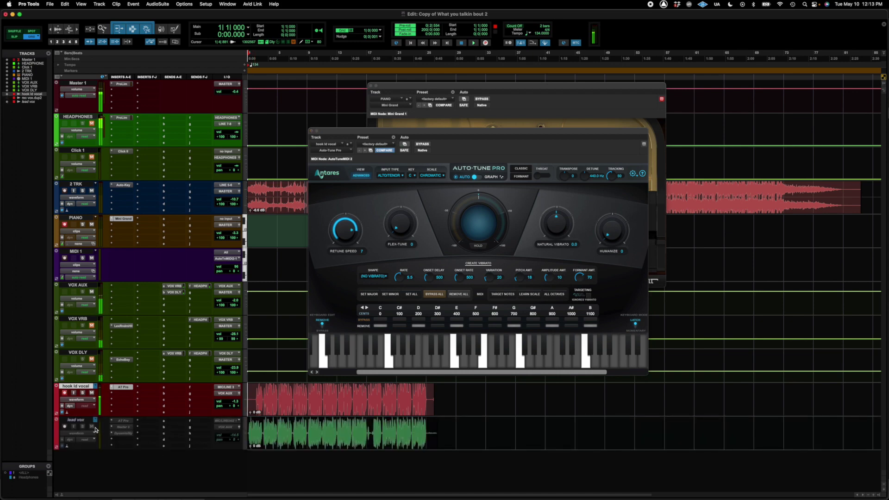
# Make the lead vox track active in place of hook ld vocal and play back its vocal from the start.
pyautogui.click(82, 421)
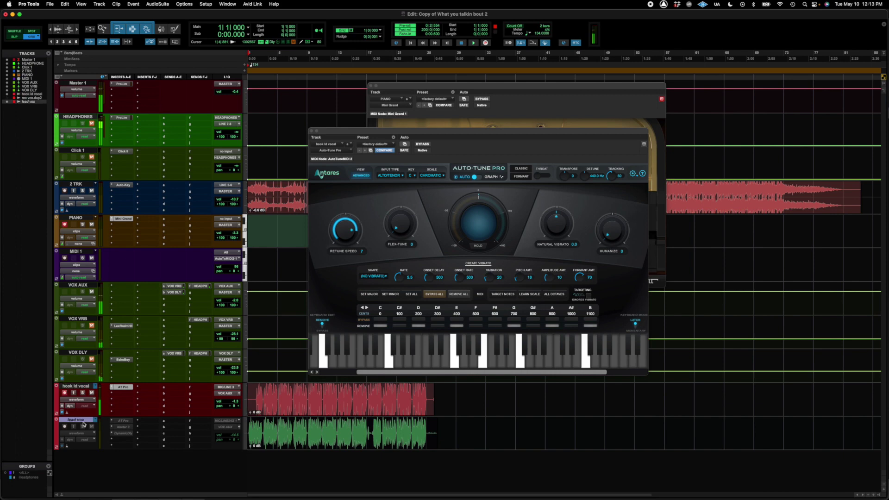
pyautogui.rightClick(83, 424)
pyautogui.click(102, 429)
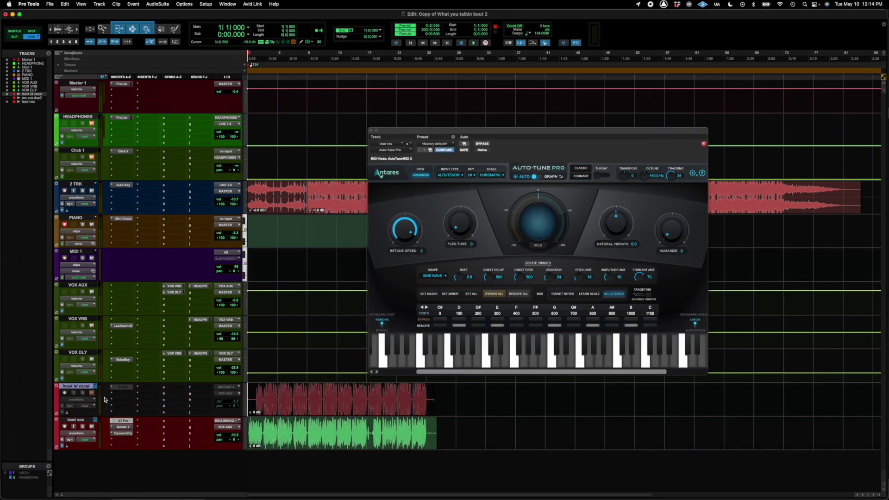
pyautogui.press('space')
pyautogui.press('space')
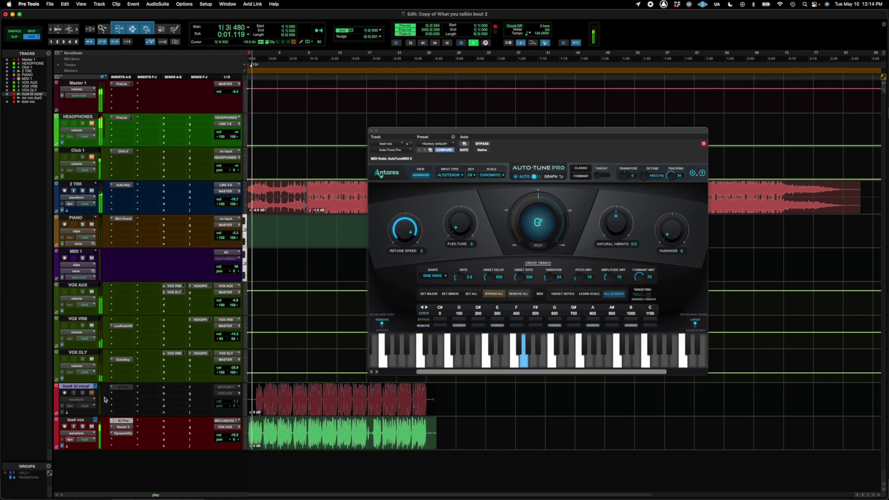